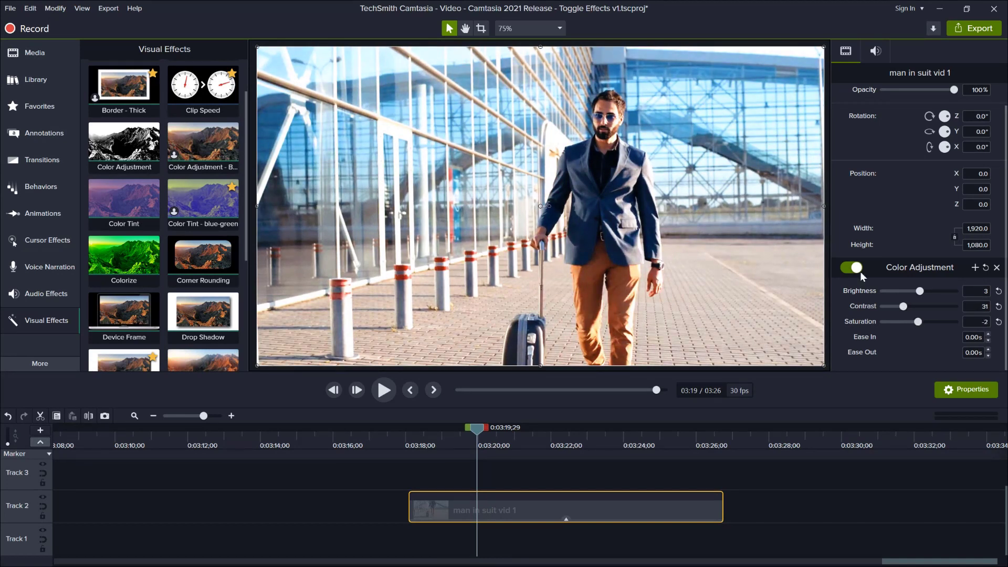
Step: Apply the blue-green Color Tint preset to the man in suit clip, with intensity 29 and desaturate 2
{"action": "left_click_drag", "start_coordinate": [202, 199], "coordinate": [561, 505]}
{"action": "scroll", "coordinate": [880, 307], "scroll_direction": "down", "scroll_amount": 3}
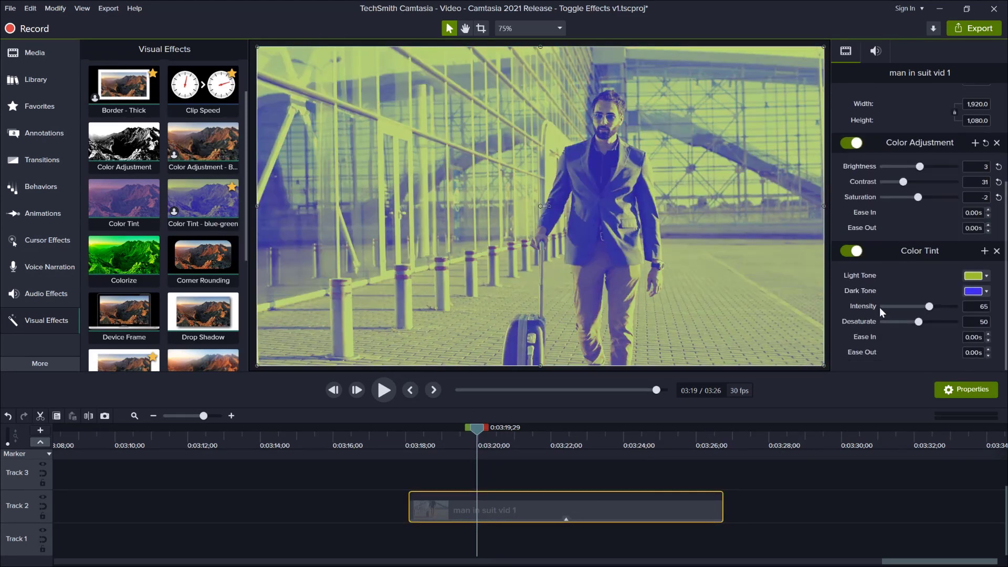
{"action": "left_click_drag", "start_coordinate": [928, 306], "coordinate": [885, 321]}
Step: Add the Colorize effect to the man in suit clip, using an orange color at 10% amount
{"action": "left_click_drag", "start_coordinate": [124, 199], "coordinate": [533, 499]}
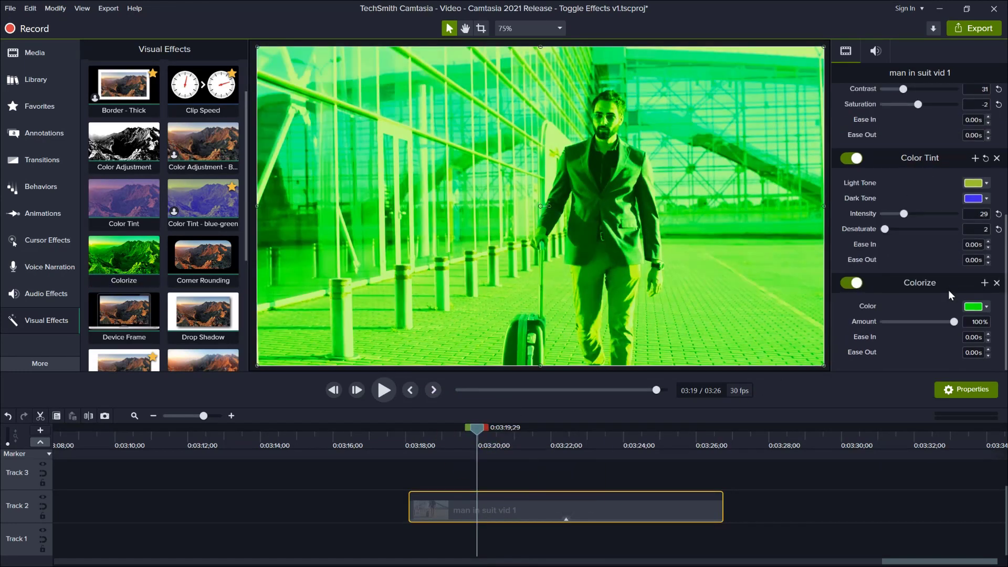
{"action": "left_click", "coordinate": [986, 306]}
{"action": "left_click", "coordinate": [931, 343]}
{"action": "left_click_drag", "start_coordinate": [954, 321], "coordinate": [890, 321]}
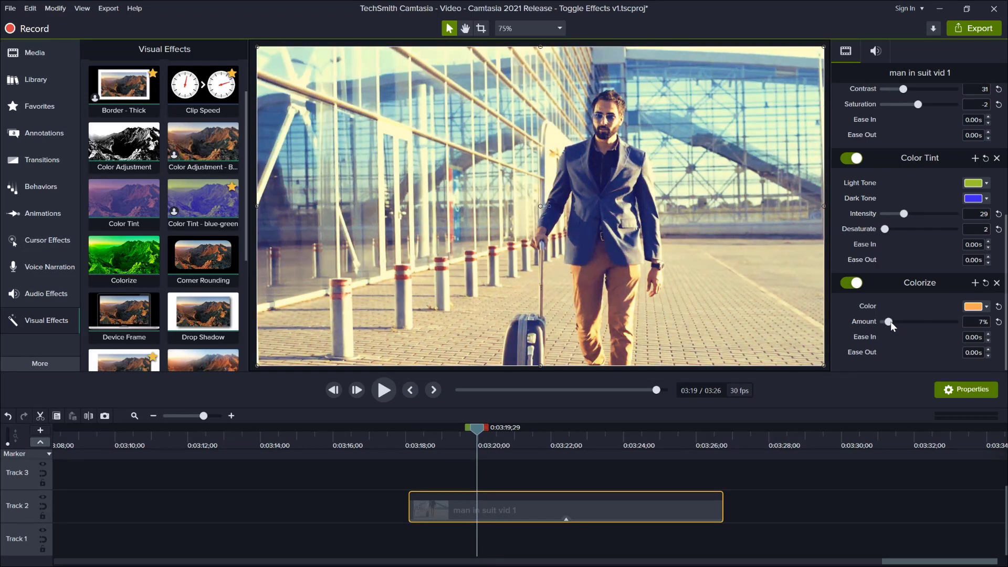
Step: Toggle the Colorize and Color Tint effects off and back on to compare the clip's look
{"action": "left_click", "coordinate": [851, 283]}
{"action": "left_click", "coordinate": [849, 159]}
{"action": "left_click", "coordinate": [850, 159]}
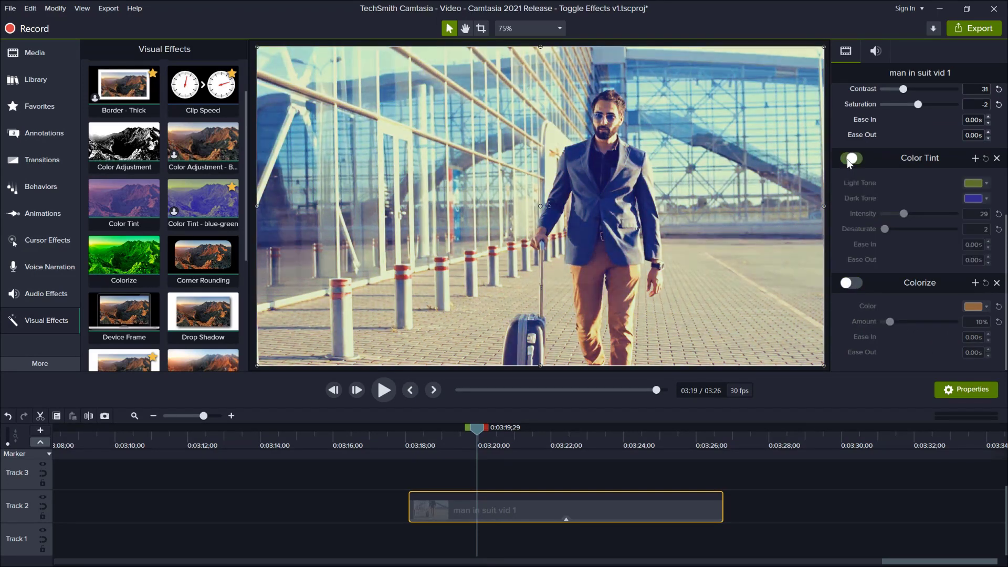
{"action": "left_click", "coordinate": [856, 282]}
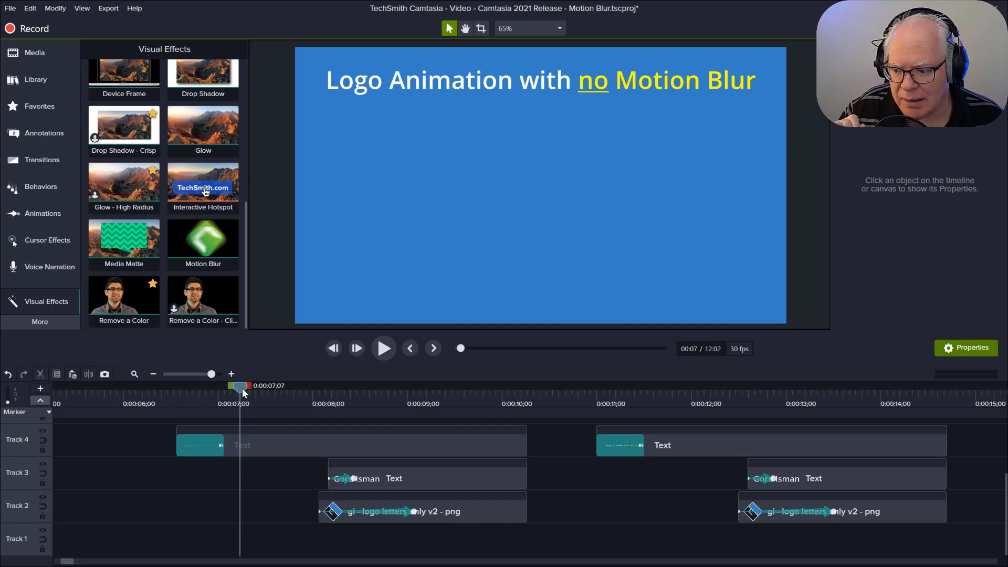
Step: Preview the logo animation with no motion blur, starting just before its logo and name text clips
{"action": "left_click_drag", "start_coordinate": [243, 390], "coordinate": [291, 399]}
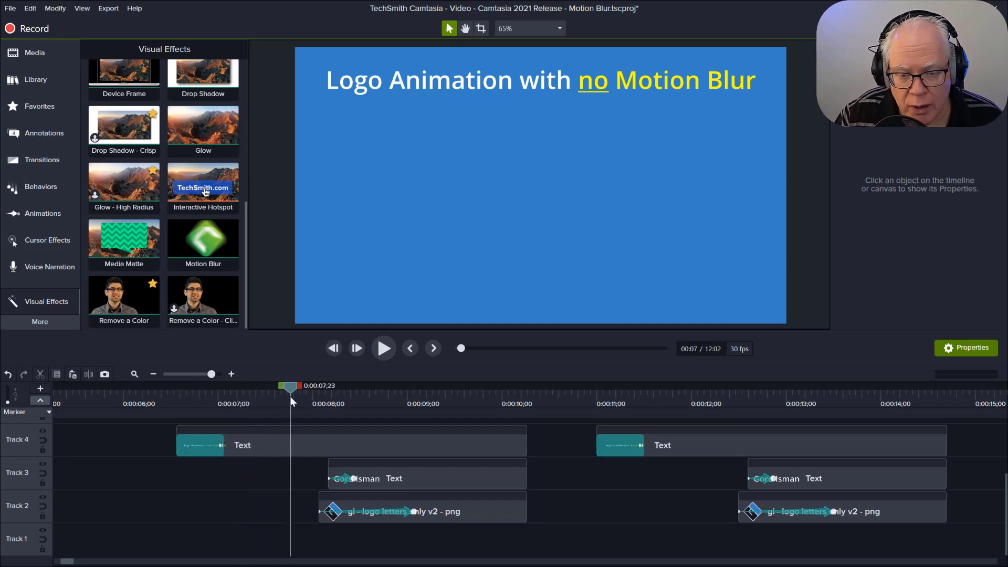
{"action": "left_click", "coordinate": [383, 347]}
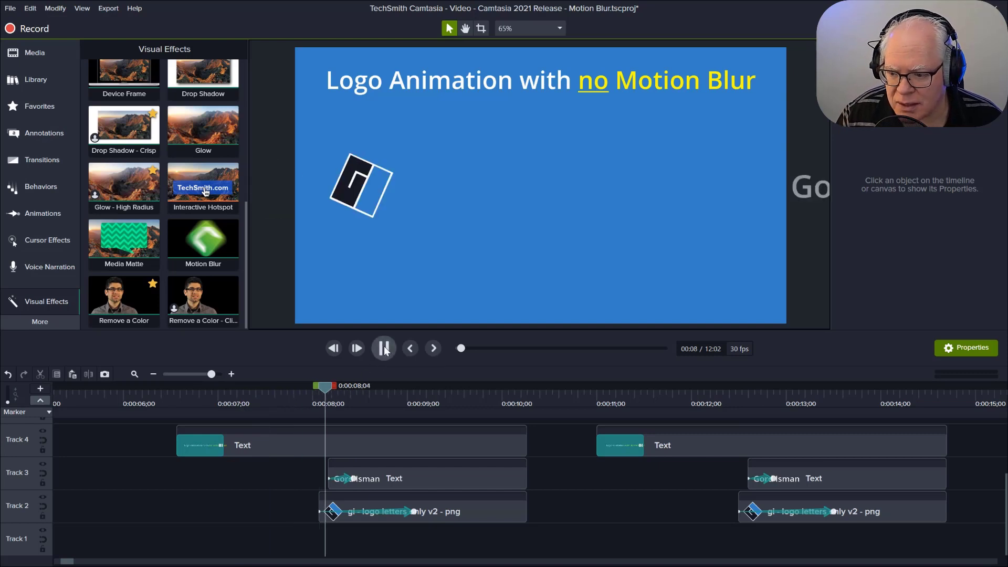
{"action": "left_click", "coordinate": [384, 348]}
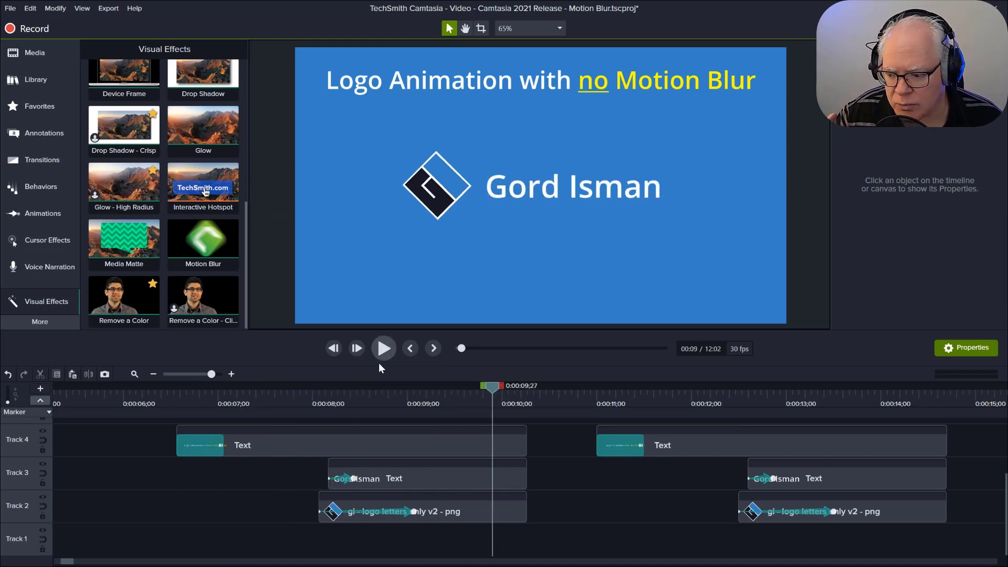
{"action": "left_click", "coordinate": [314, 394]}
Step: Apply the Motion Blur effect to both the logo and name text clips of the second logo animation
{"action": "left_click_drag", "start_coordinate": [314, 389], "coordinate": [711, 420]}
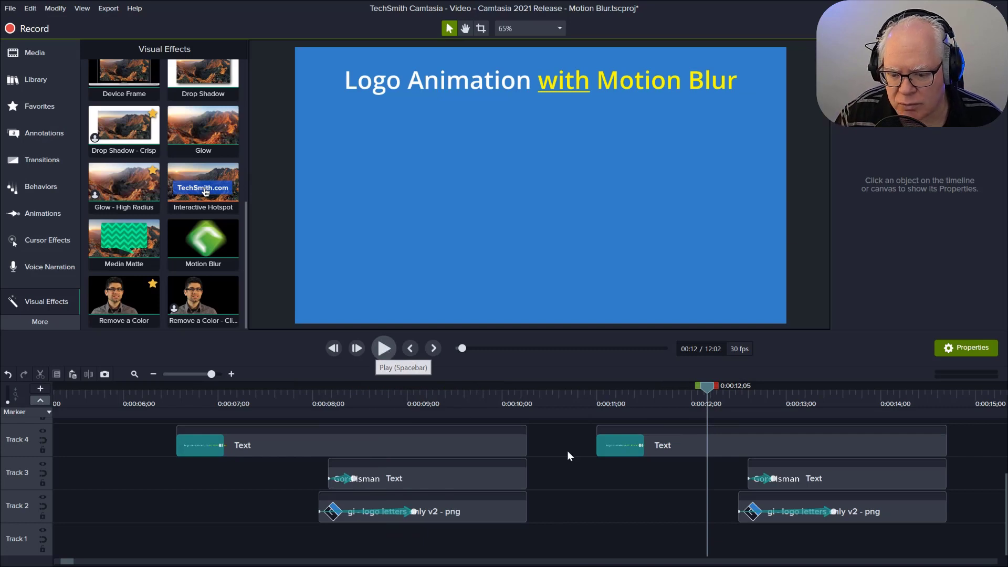
{"action": "left_click_drag", "start_coordinate": [733, 466], "coordinate": [823, 513]}
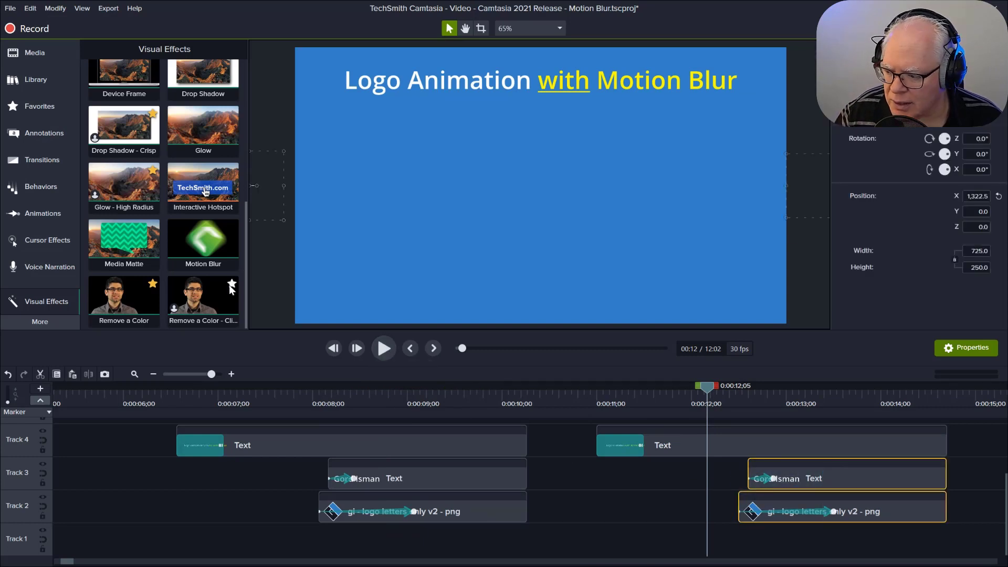
{"action": "left_click_drag", "start_coordinate": [212, 247], "coordinate": [818, 483]}
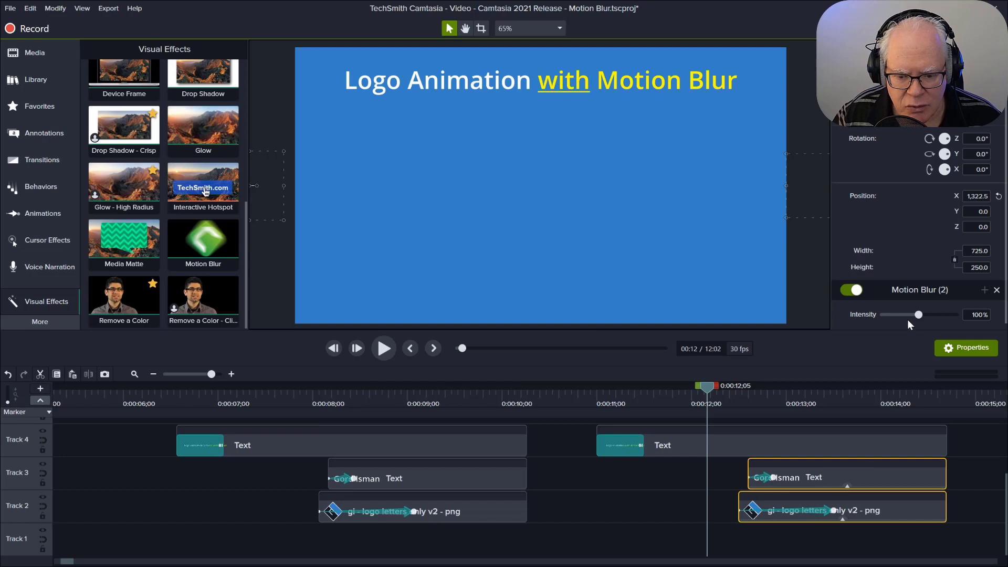
Step: Play the second logo animation repeatedly and scrub through it to examine the motion blur
{"action": "left_click", "coordinate": [712, 392]}
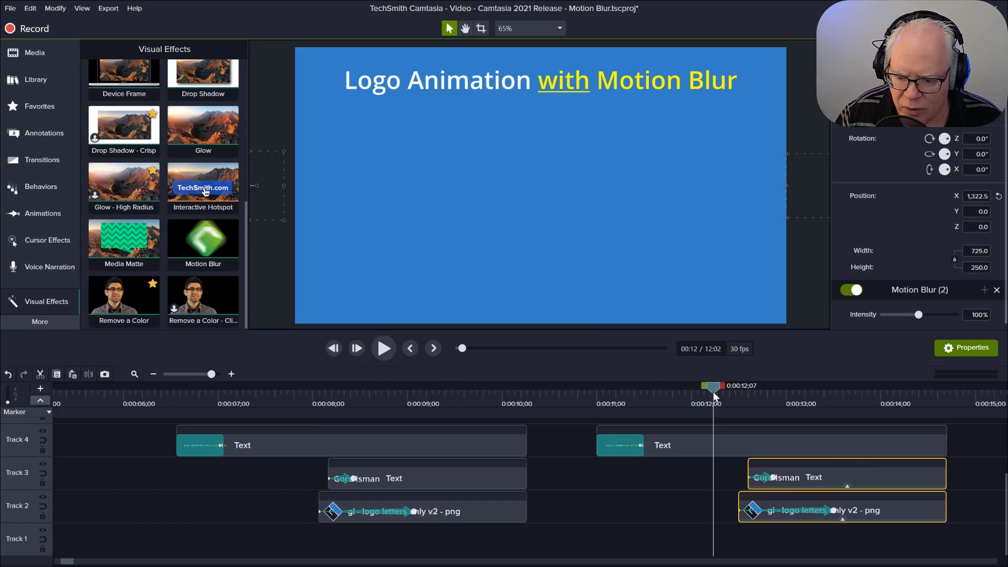
{"action": "left_click", "coordinate": [384, 348]}
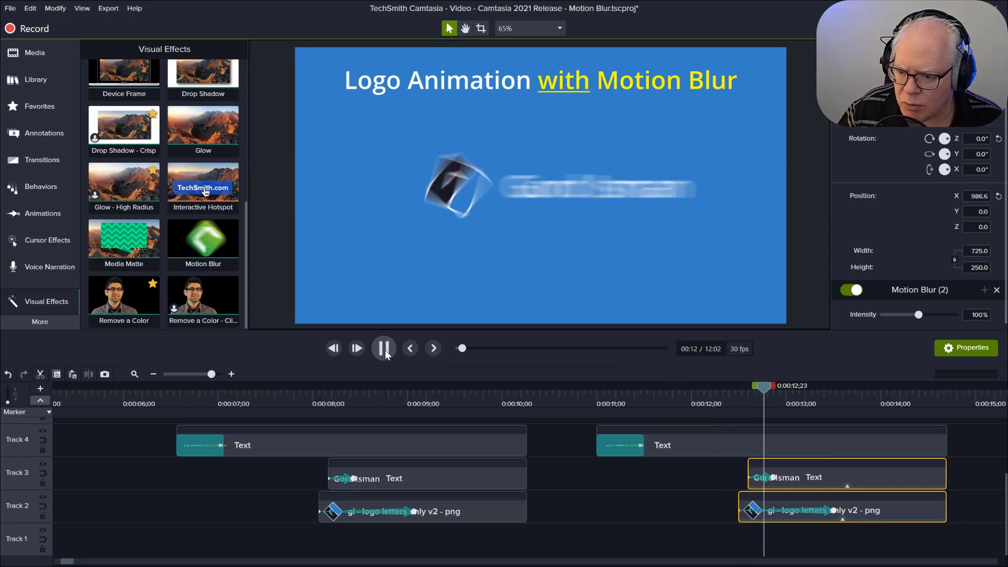
{"action": "left_click", "coordinate": [726, 395]}
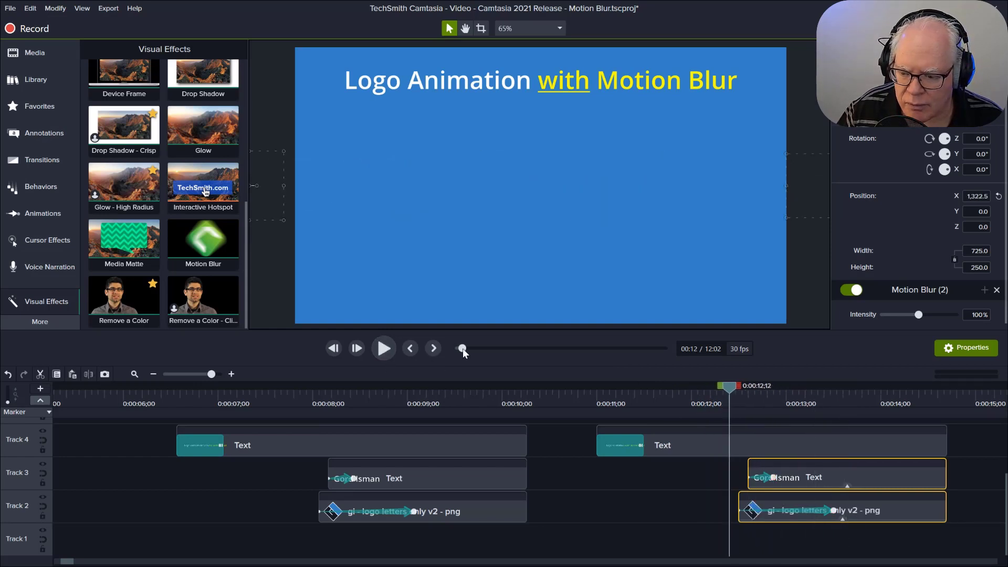
{"action": "left_click", "coordinate": [388, 349]}
{"action": "left_click", "coordinate": [388, 349]}
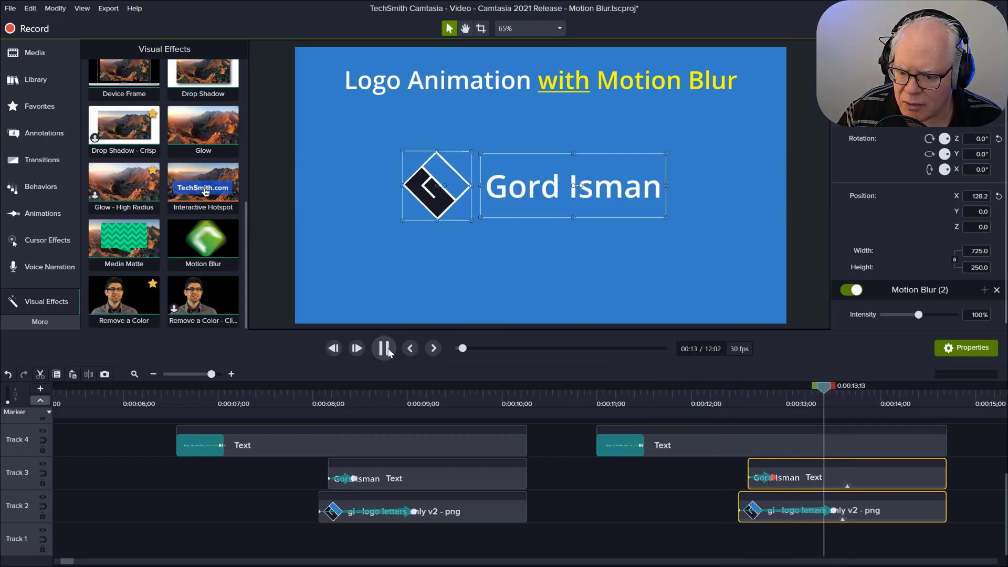
{"action": "left_click", "coordinate": [742, 397]}
{"action": "left_click_drag", "start_coordinate": [741, 391], "coordinate": [858, 395]}
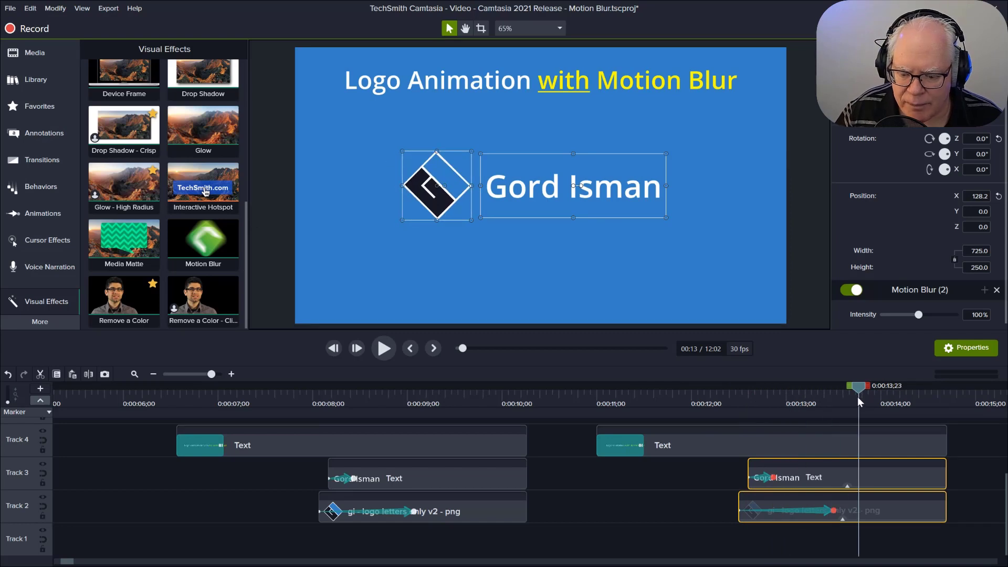
Step: Check the easing option of the animation on the second logo image clip in Track 2
{"action": "left_click", "coordinate": [833, 510]}
{"action": "right_click", "coordinate": [834, 511]}
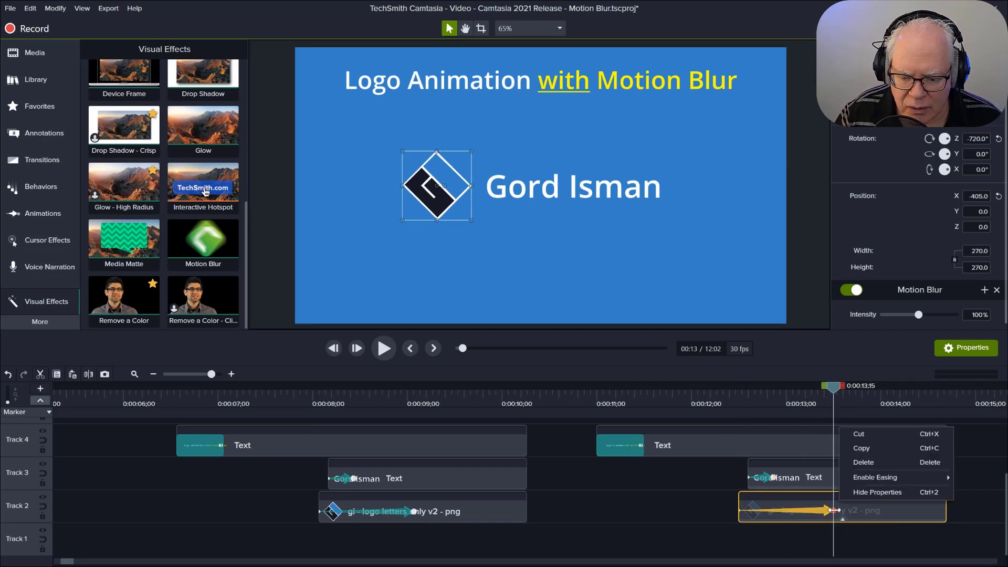
{"action": "mouse_move", "coordinate": [871, 478]}
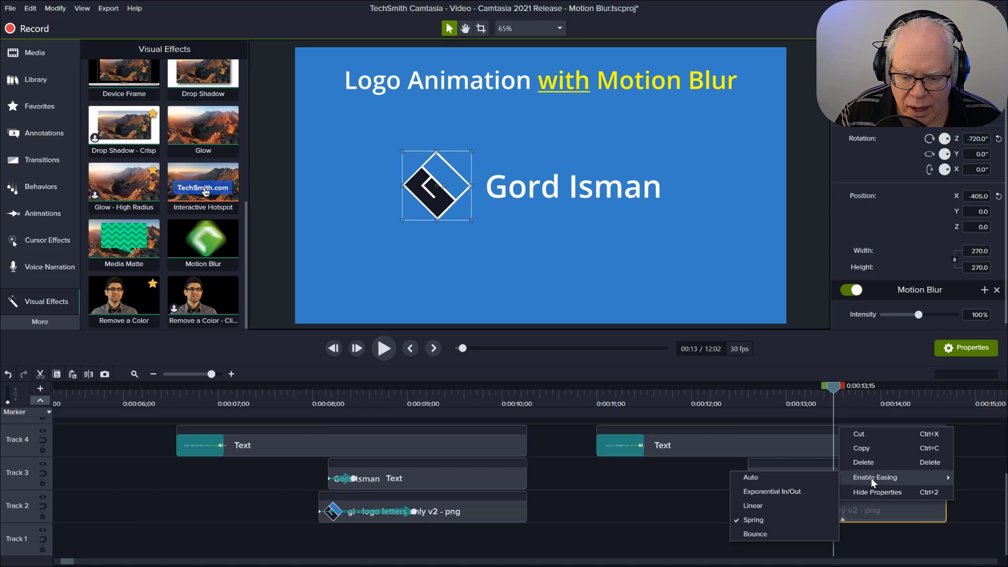
{"action": "left_click", "coordinate": [662, 486]}
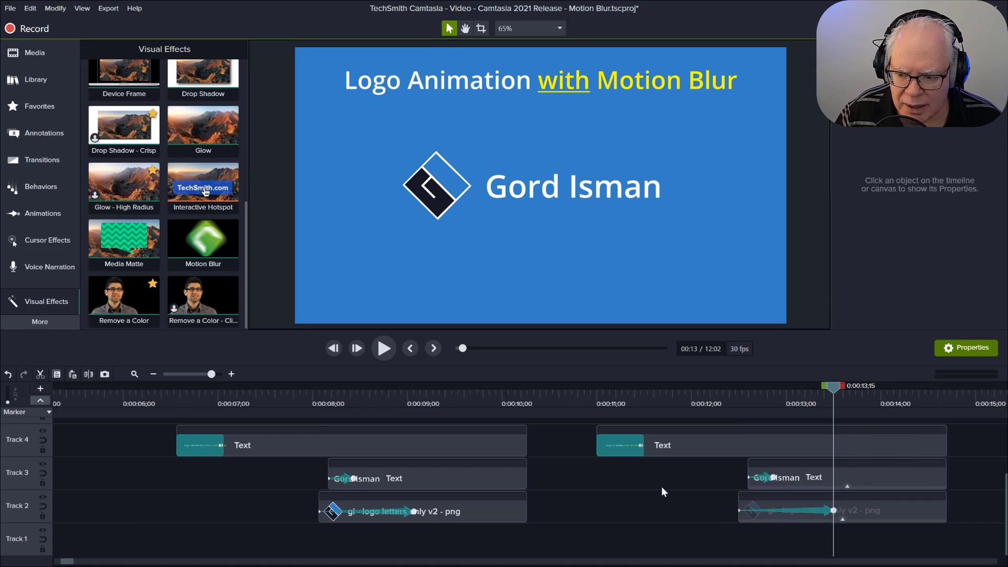
Step: Check the easing option of the animation on the second name text clip in Track 3
{"action": "left_click", "coordinate": [773, 478]}
{"action": "right_click", "coordinate": [777, 478]}
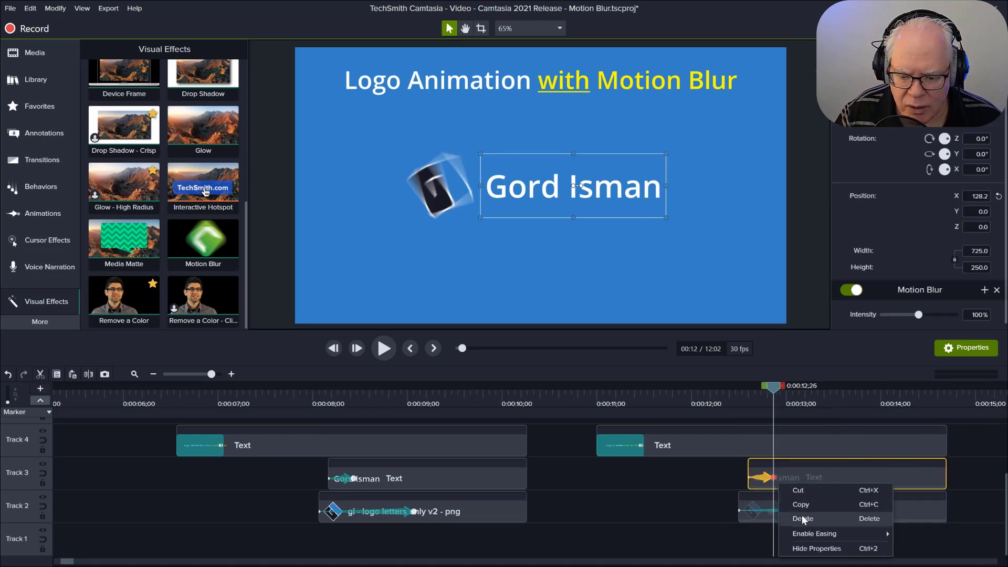
{"action": "mouse_move", "coordinate": [808, 532]}
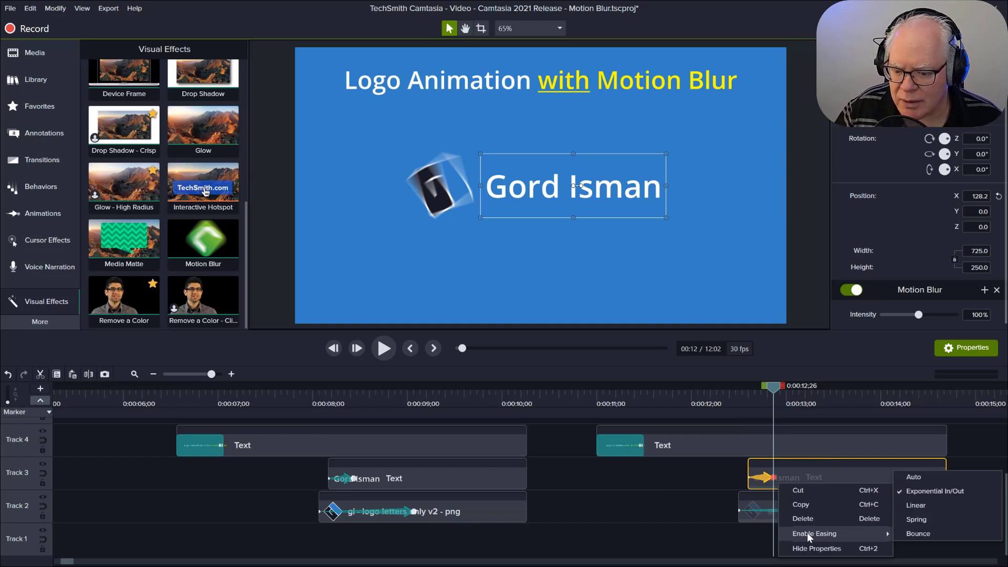
{"action": "left_click", "coordinate": [619, 502]}
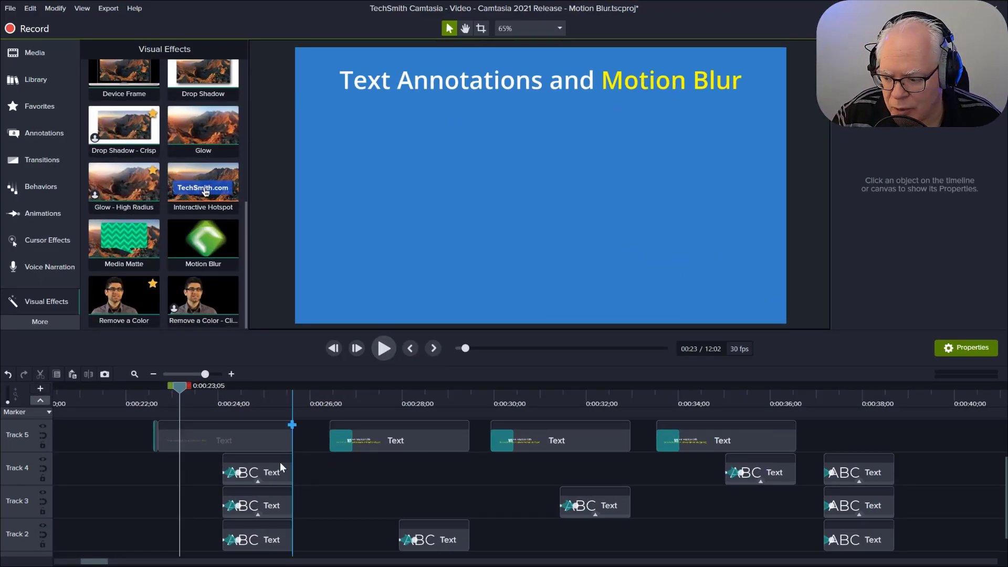
Step: Preview the three simultaneous ABC text annotations and examine the duration of the Track 4 annotation's animation
{"action": "left_click", "coordinate": [382, 349]}
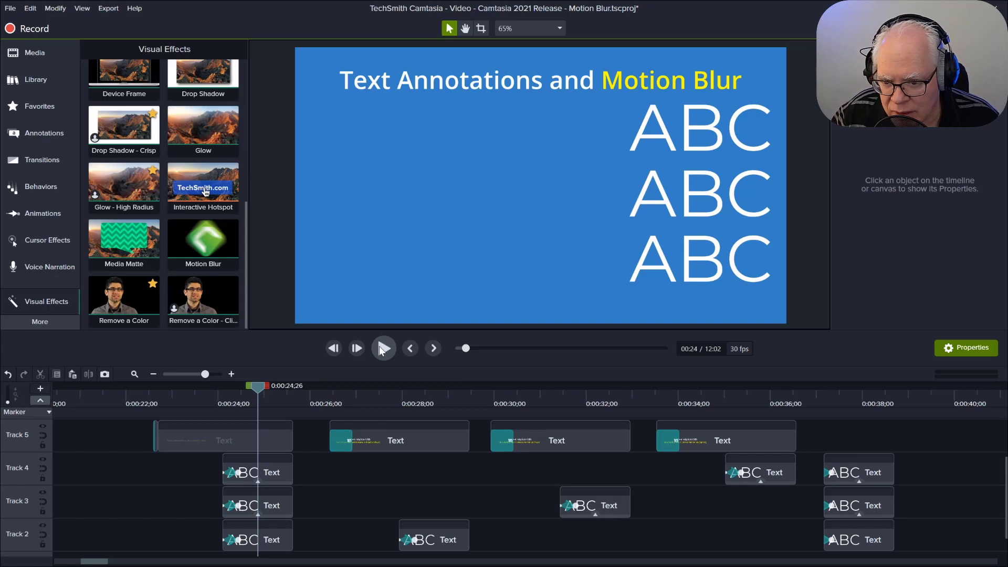
{"action": "left_click", "coordinate": [238, 474]}
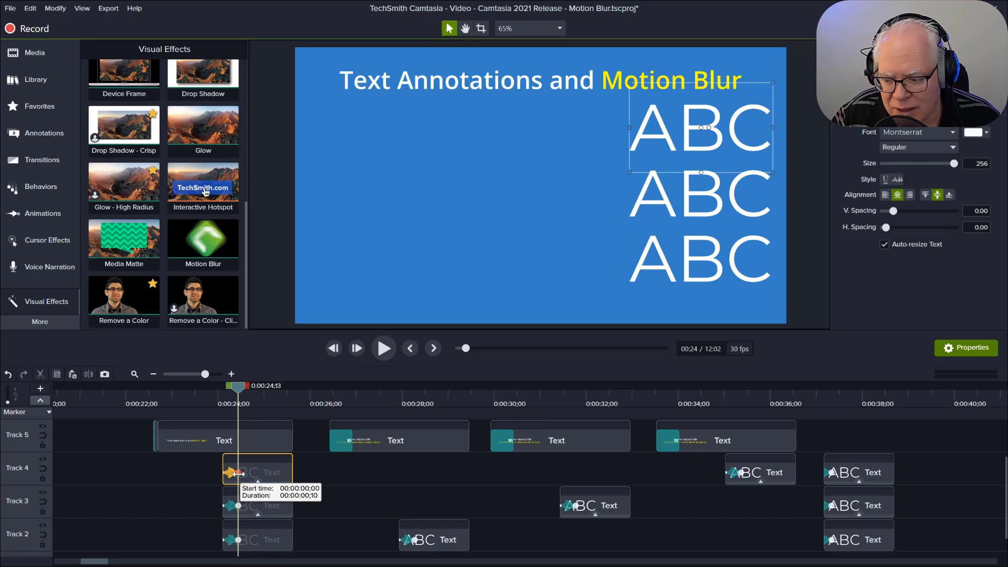
Step: Preview the ABC annotation with no motion blur and check its custom animation's easing option
{"action": "left_click", "coordinate": [323, 400]}
{"action": "left_click", "coordinate": [388, 346]}
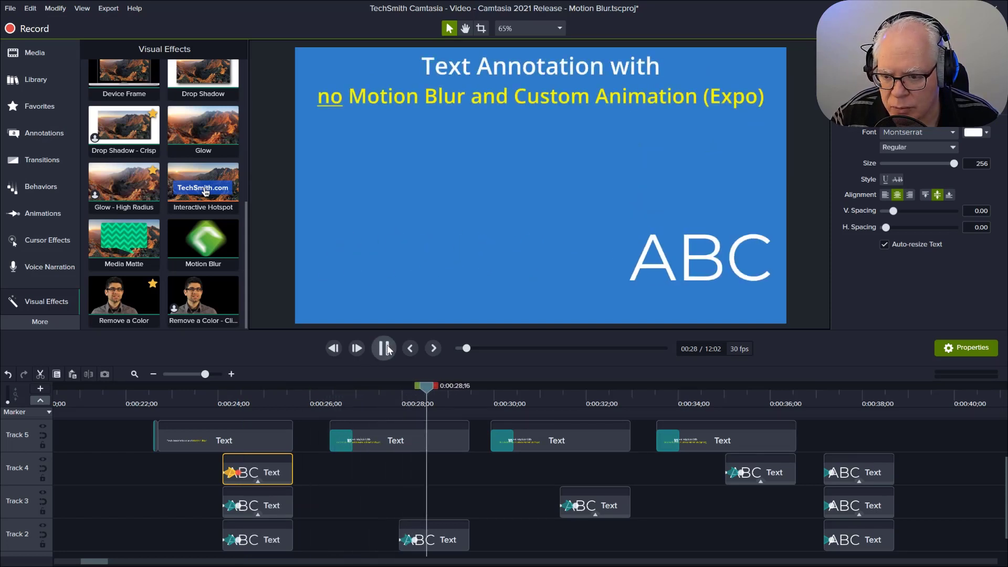
{"action": "left_click", "coordinate": [387, 348]}
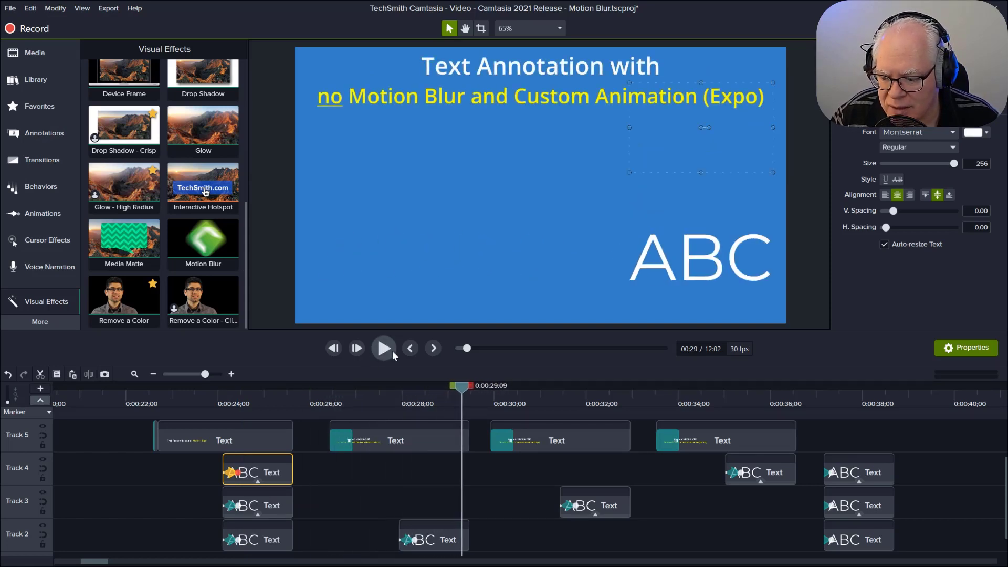
{"action": "left_click", "coordinate": [415, 540]}
{"action": "right_click", "coordinate": [418, 531]}
{"action": "mouse_move", "coordinate": [454, 506]}
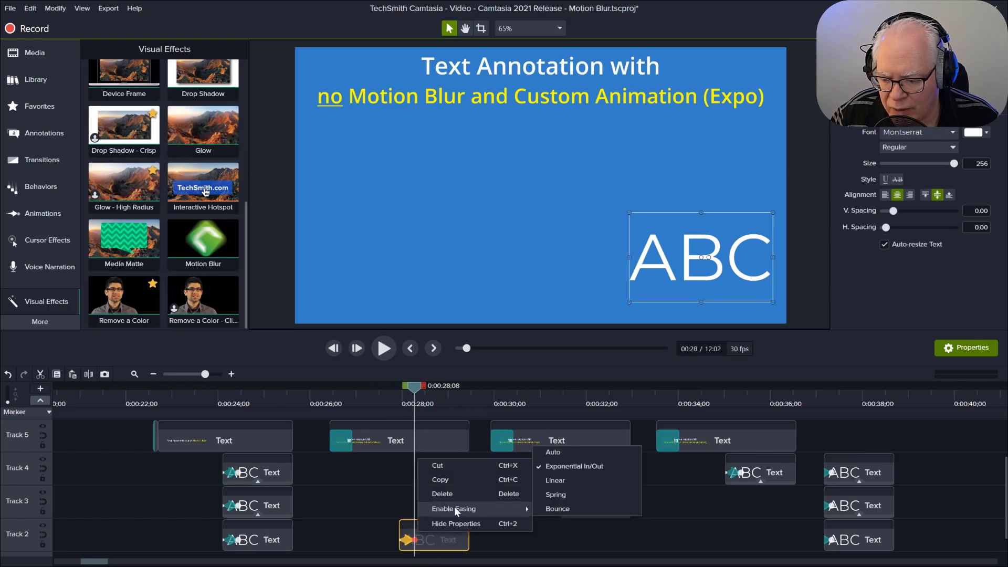
{"action": "left_click", "coordinate": [367, 500]}
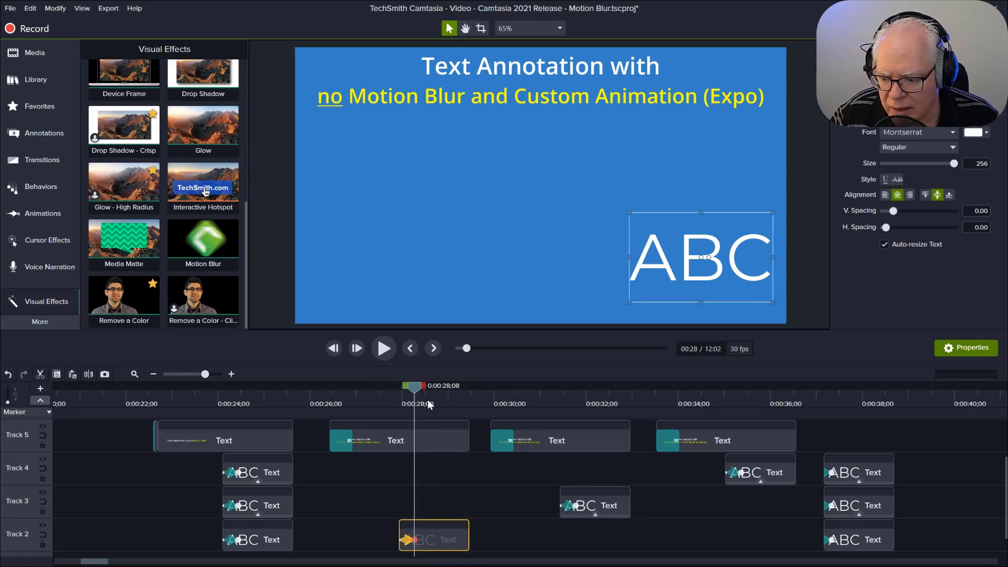
Step: Preview the Track 3 ABC annotation with motion blur and Expo animation, and inspect its Motion Blur effect settings
{"action": "left_click_drag", "start_coordinate": [416, 390], "coordinate": [497, 404]}
{"action": "left_click", "coordinate": [389, 348]}
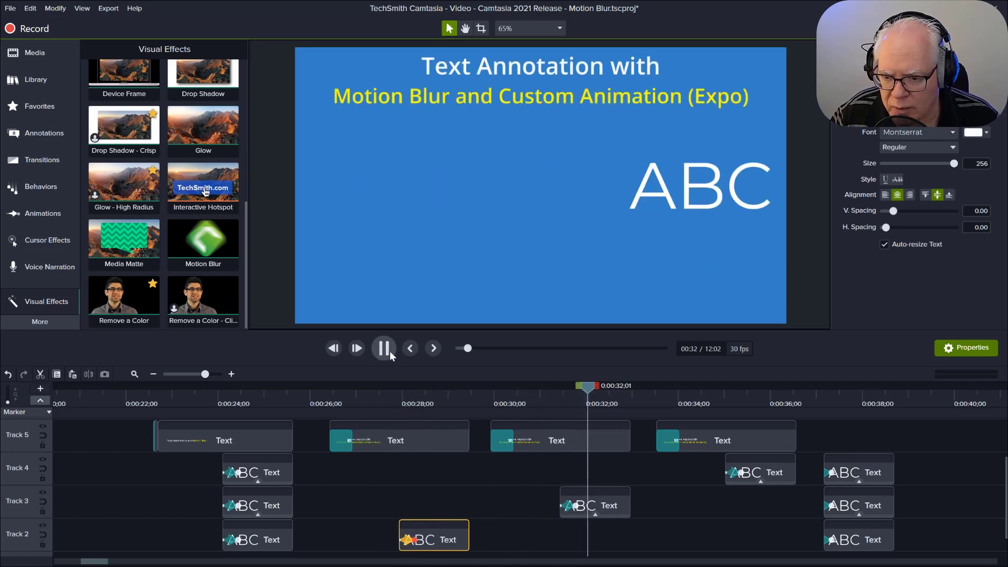
{"action": "left_click", "coordinate": [389, 349]}
{"action": "left_click", "coordinate": [587, 513]}
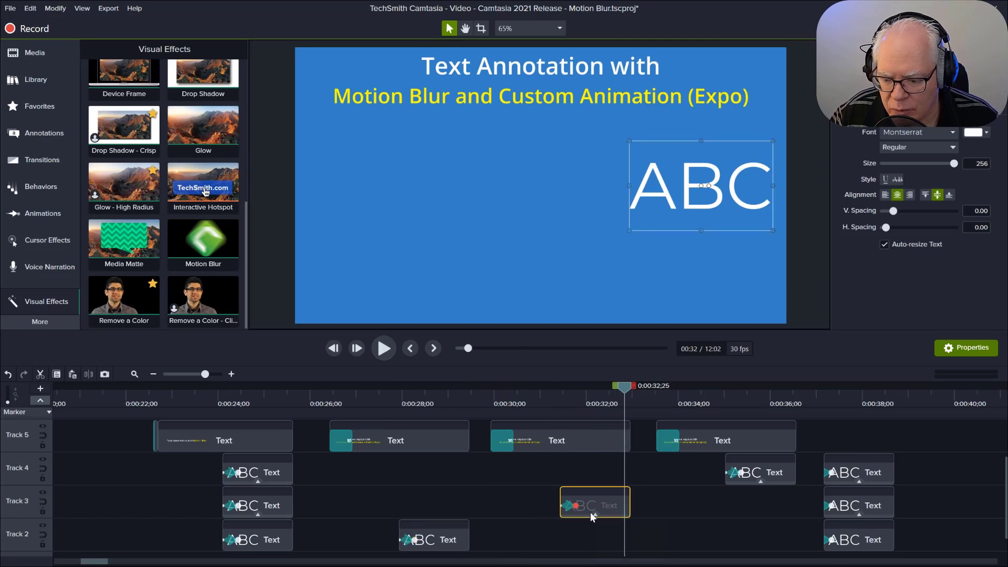
{"action": "left_click_drag", "start_coordinate": [595, 517], "coordinate": [595, 518]}
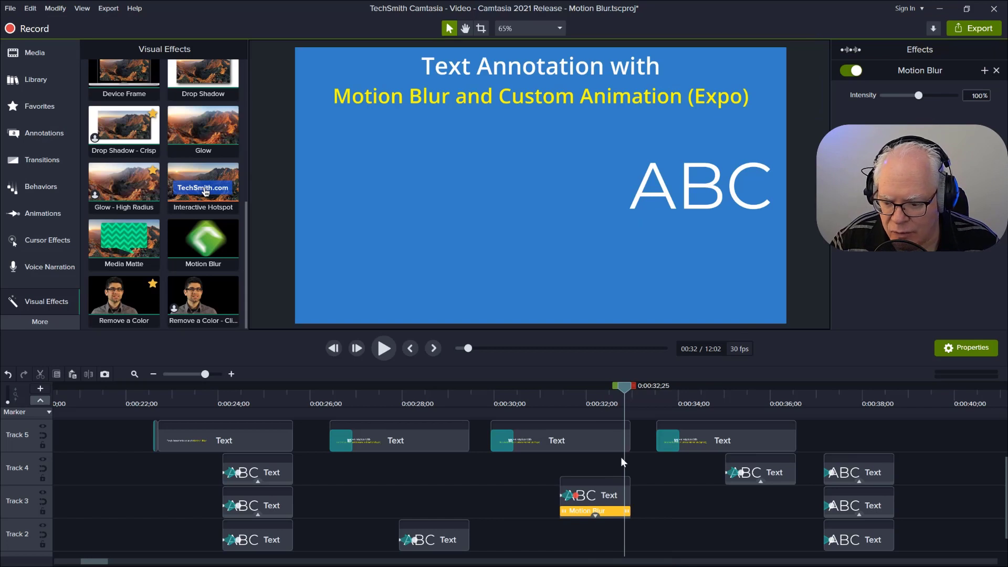
{"action": "left_click_drag", "start_coordinate": [621, 386], "coordinate": [638, 400]}
{"action": "left_click", "coordinate": [658, 492]}
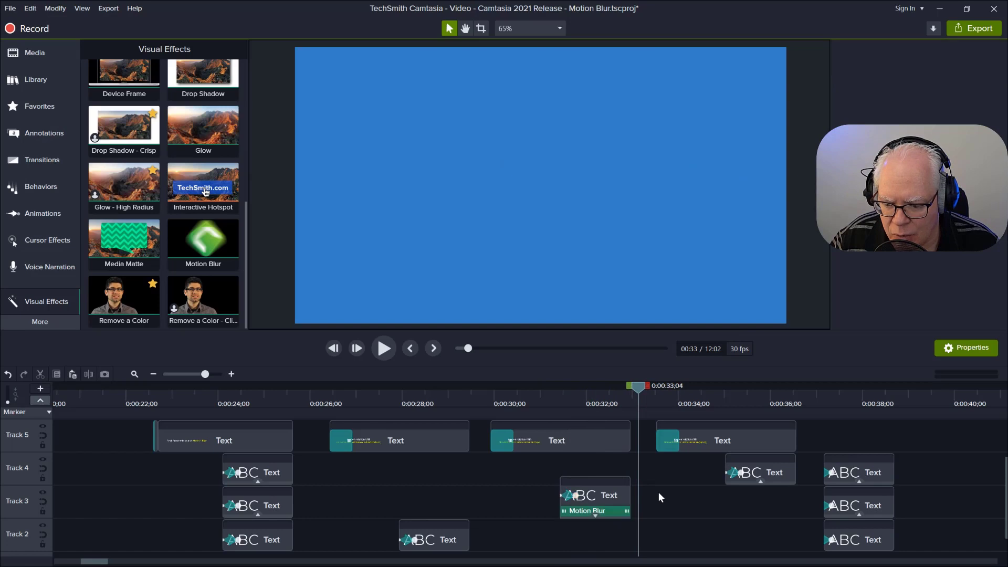
Step: Preview the Track 4 ABC annotation with motion blur and custom Spring animation, stopping partway through its movement
{"action": "left_click", "coordinate": [643, 387]}
{"action": "left_click", "coordinate": [385, 350]}
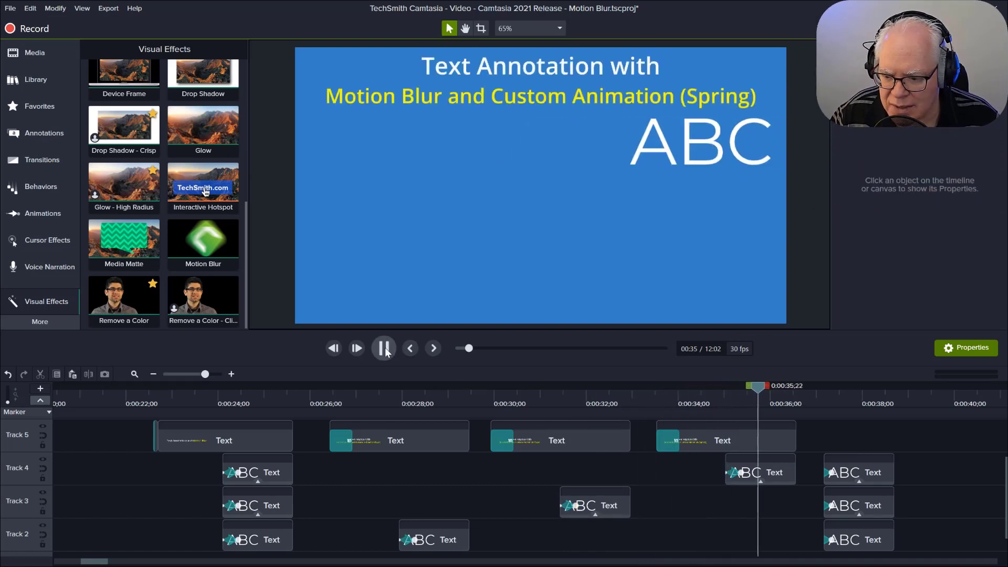
{"action": "left_click", "coordinate": [388, 349]}
{"action": "left_click_drag", "start_coordinate": [769, 387], "coordinate": [723, 388]}
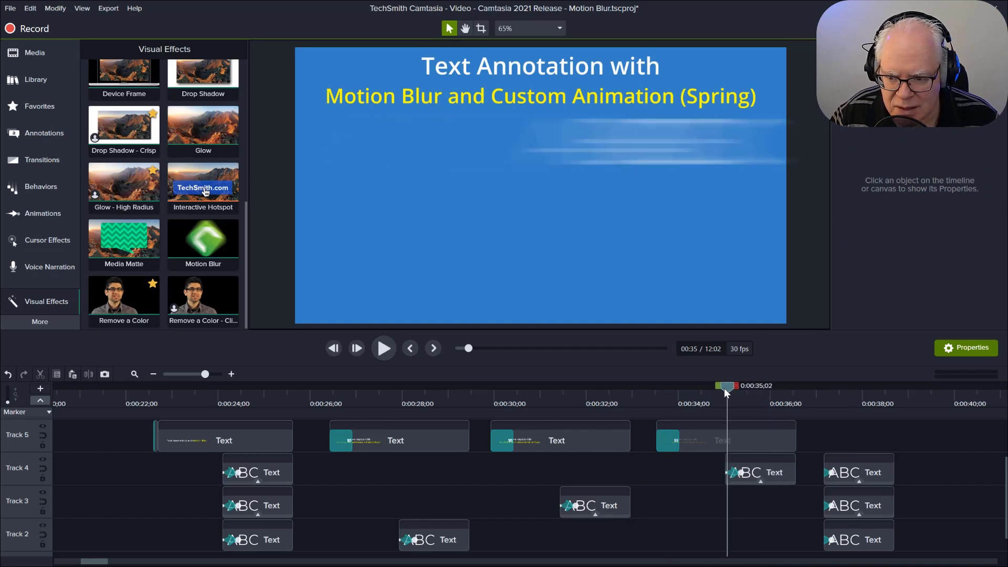
Step: Check the easing option of the animation on the Track 4 ABC annotation titled with Spring
{"action": "left_click", "coordinate": [741, 472]}
{"action": "right_click", "coordinate": [747, 475]}
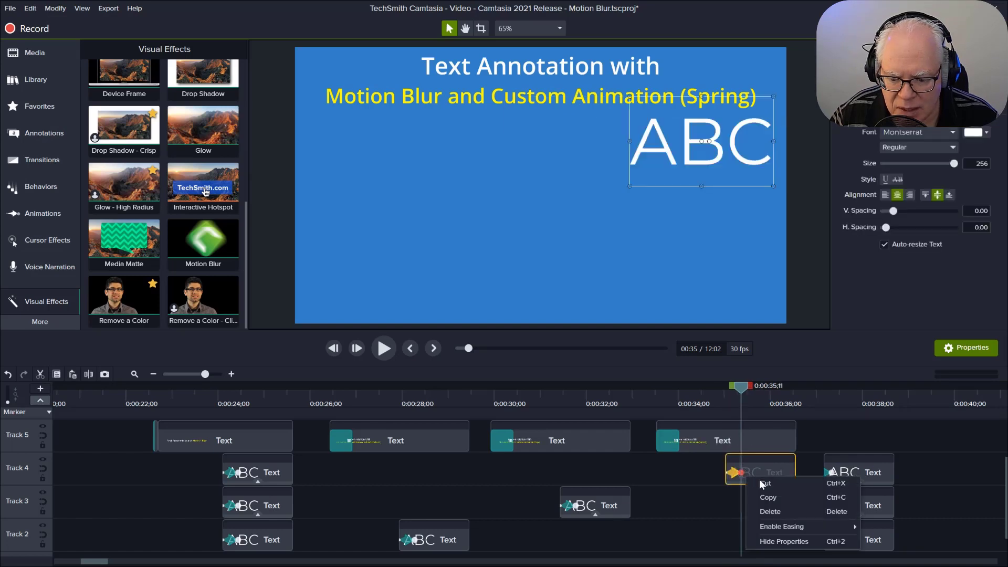
{"action": "mouse_move", "coordinate": [783, 525]}
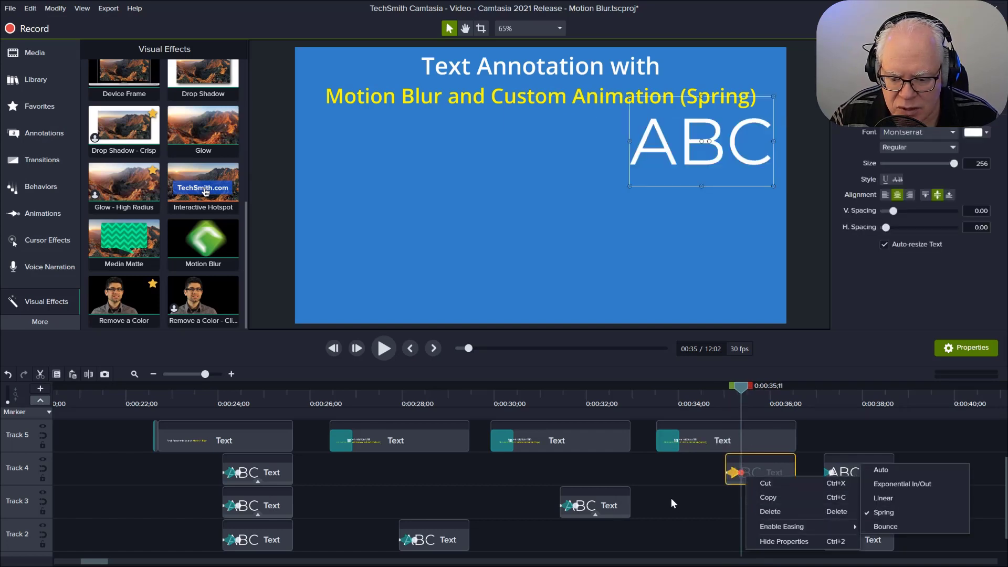
{"action": "left_click", "coordinate": [687, 508]}
{"action": "left_click", "coordinate": [687, 507]}
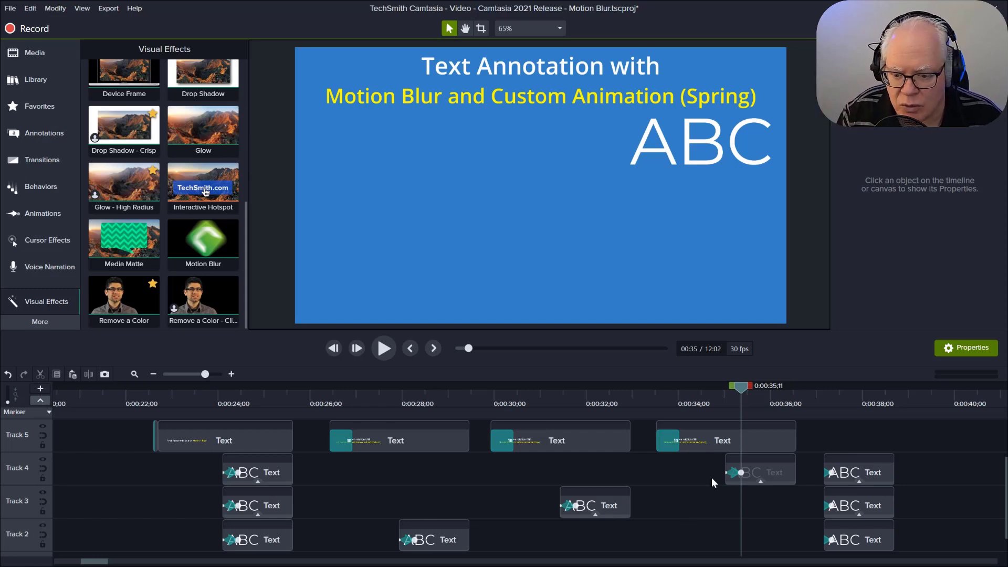
Step: Preview the last group of three simultaneous ABC annotations from 0:37
{"action": "left_click_drag", "start_coordinate": [741, 386], "coordinate": [816, 391]}
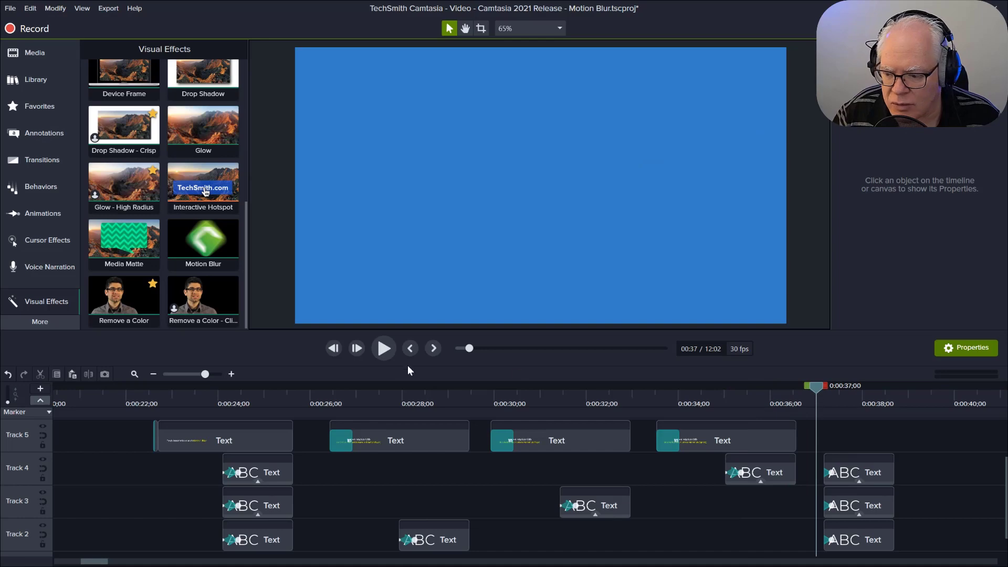
{"action": "left_click", "coordinate": [389, 351]}
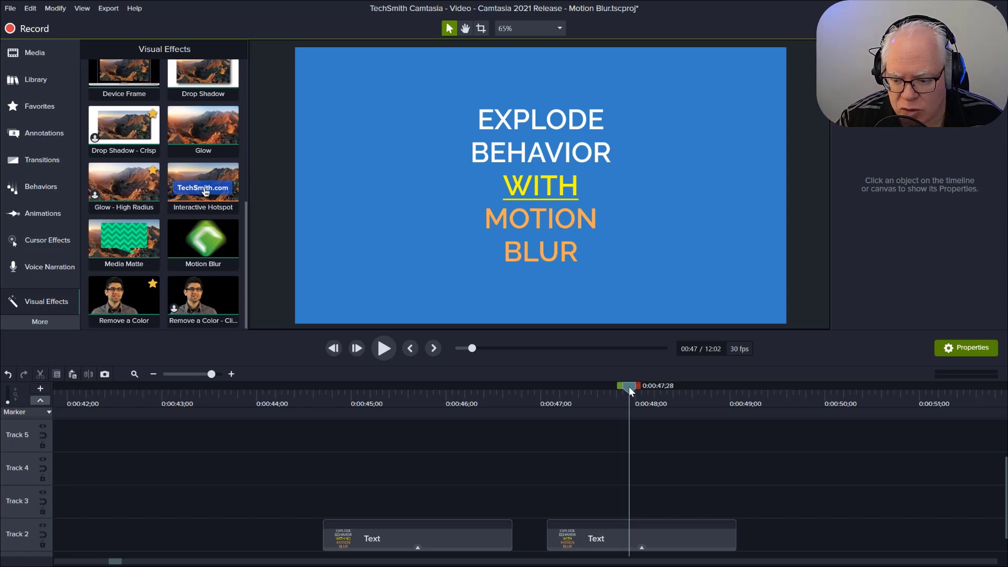
Step: Compare playback of the two Explode behavior text clips in Track 2, first without and then with Motion Blur
{"action": "left_click_drag", "start_coordinate": [629, 386], "coordinate": [307, 387]}
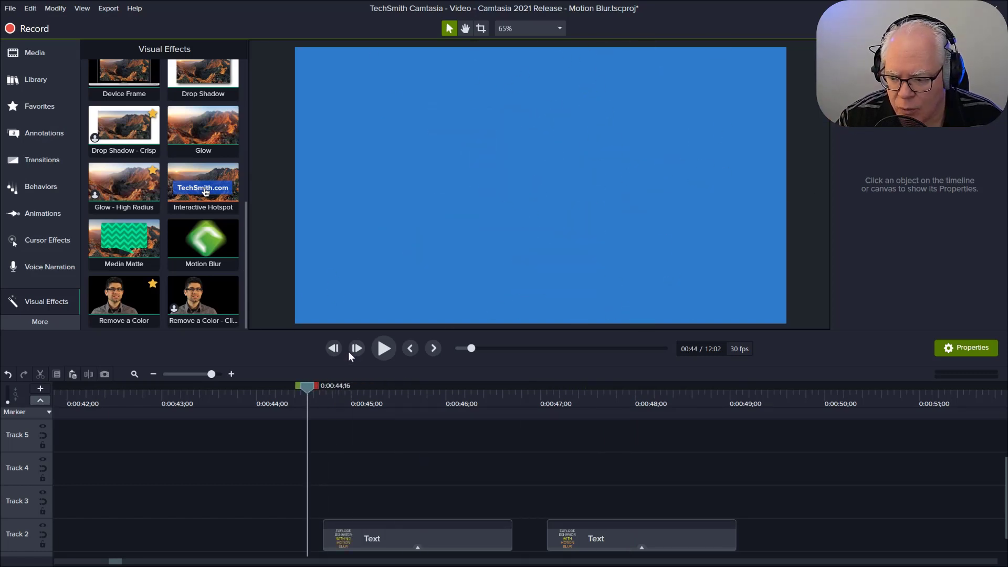
{"action": "left_click", "coordinate": [385, 349]}
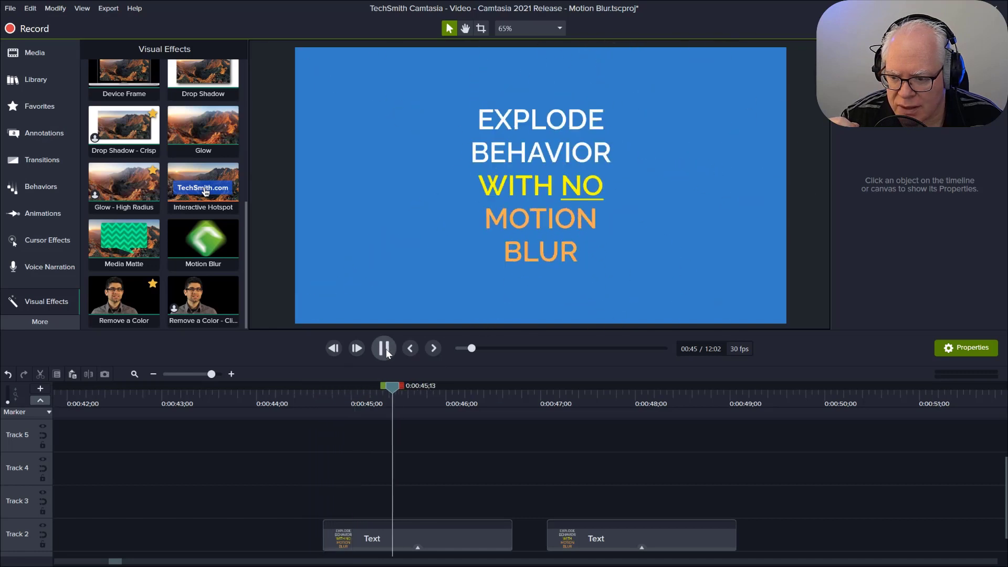
{"action": "left_click", "coordinate": [385, 349]}
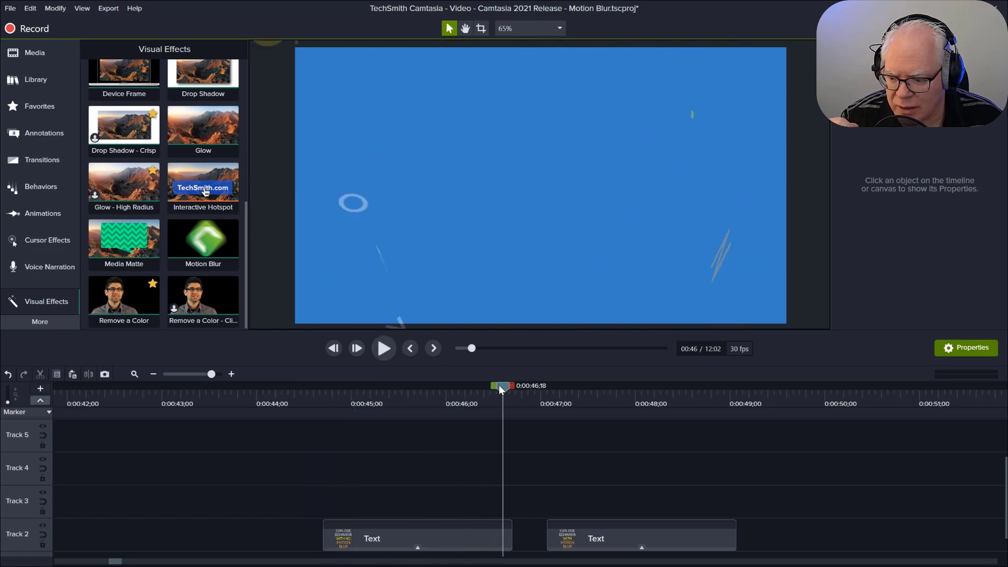
{"action": "left_click_drag", "start_coordinate": [498, 385], "coordinate": [535, 402]}
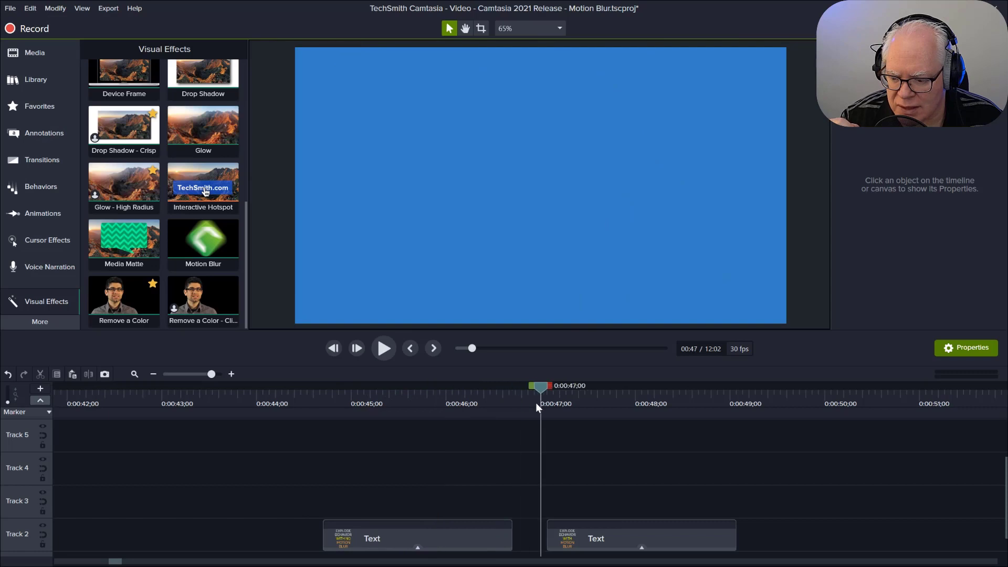
{"action": "left_click", "coordinate": [386, 350]}
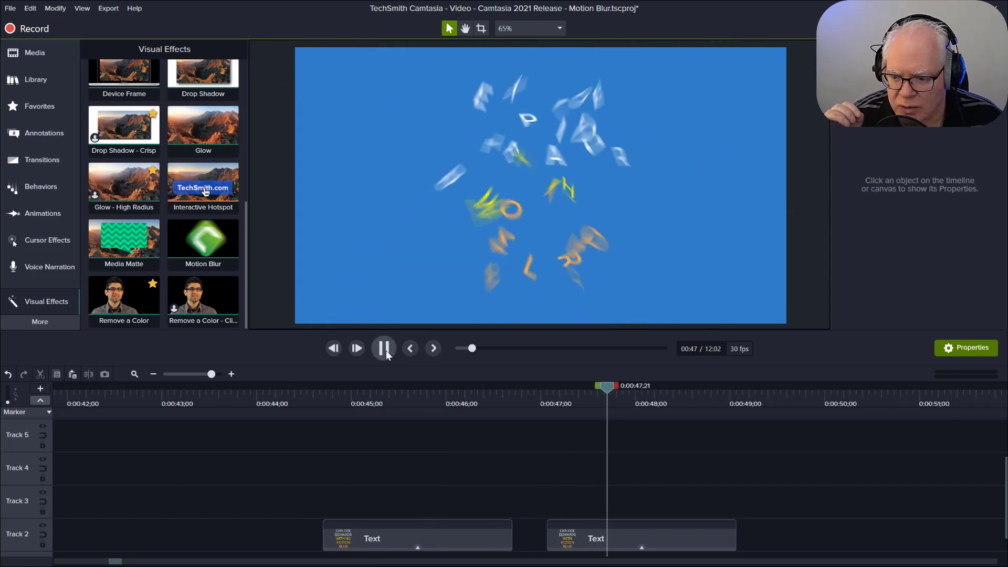
{"action": "left_click", "coordinate": [387, 352]}
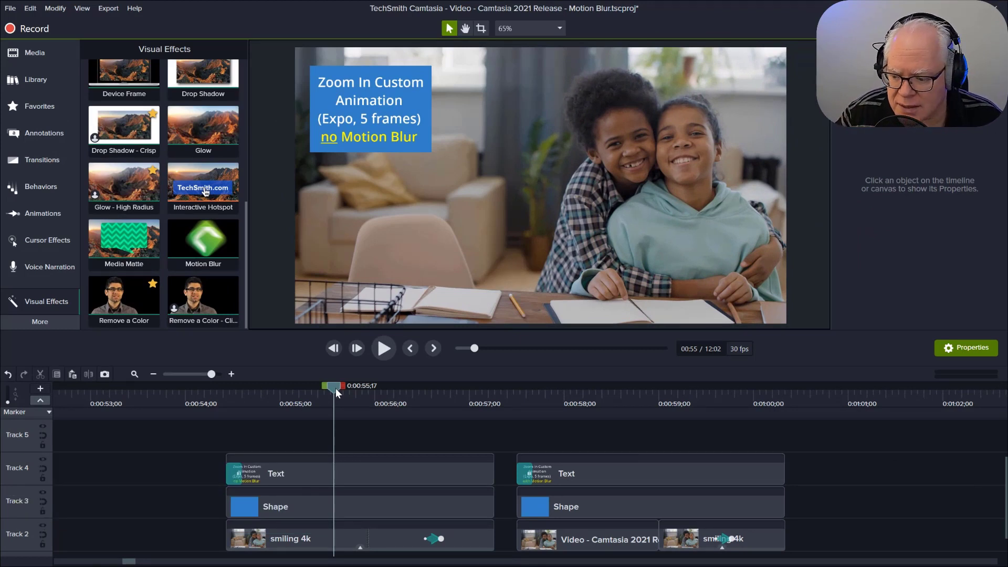
Step: Preview the 5-frame Expo zoom-in animation without Motion Blur on the first smiling 4k clip
{"action": "left_click_drag", "start_coordinate": [335, 388], "coordinate": [340, 388]}
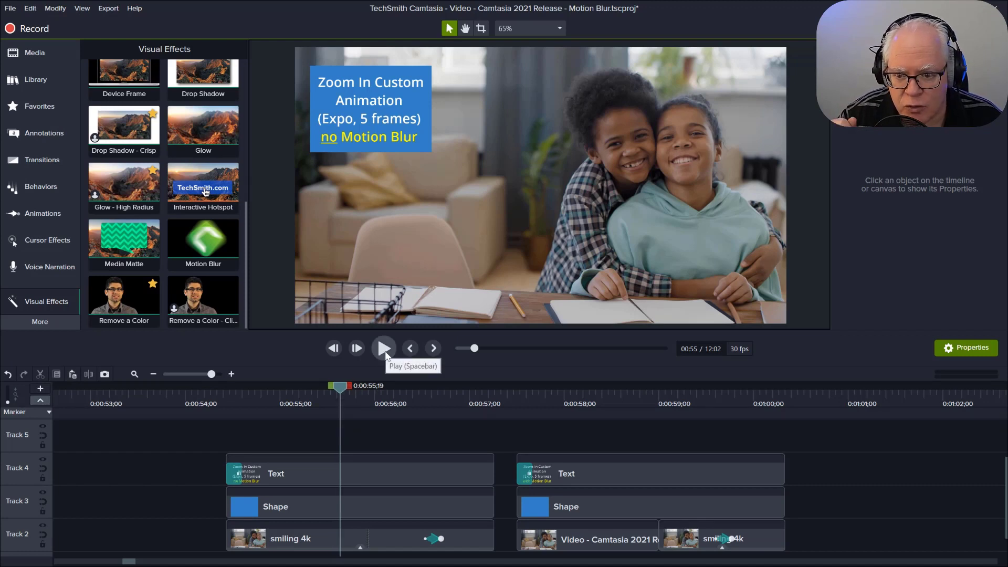
{"action": "left_click", "coordinate": [385, 352]}
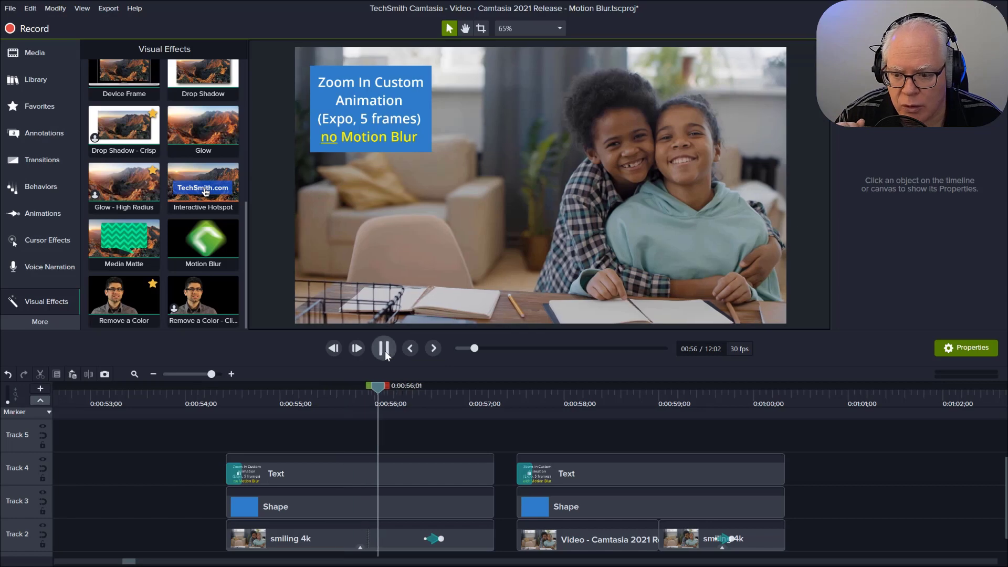
{"action": "left_click", "coordinate": [384, 352]}
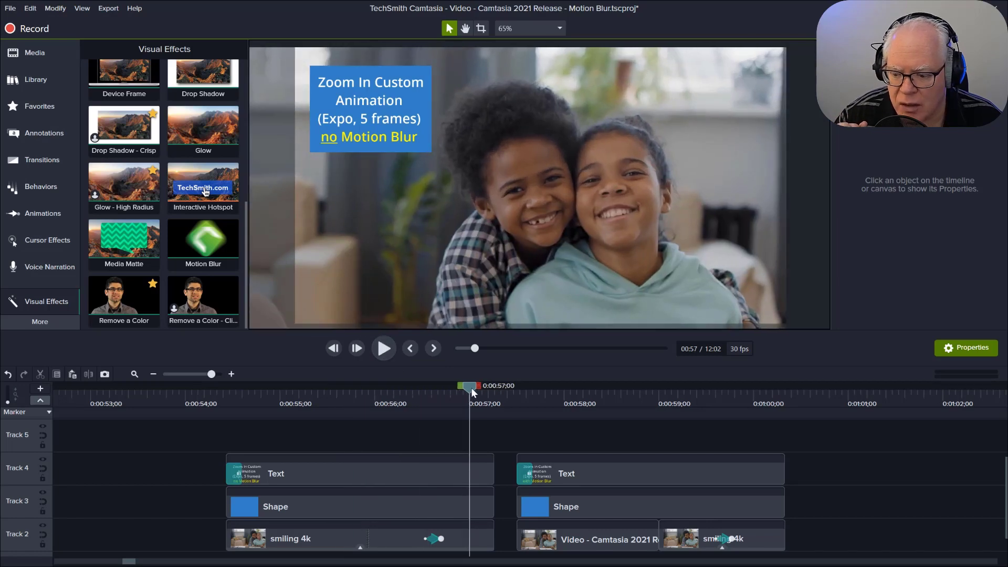
{"action": "mouse_move", "coordinate": [471, 388]}
{"action": "left_mouse_down"}
{"action": "mouse_move", "coordinate": [423, 389]}
{"action": "mouse_move", "coordinate": [463, 394]}
{"action": "left_mouse_up"}
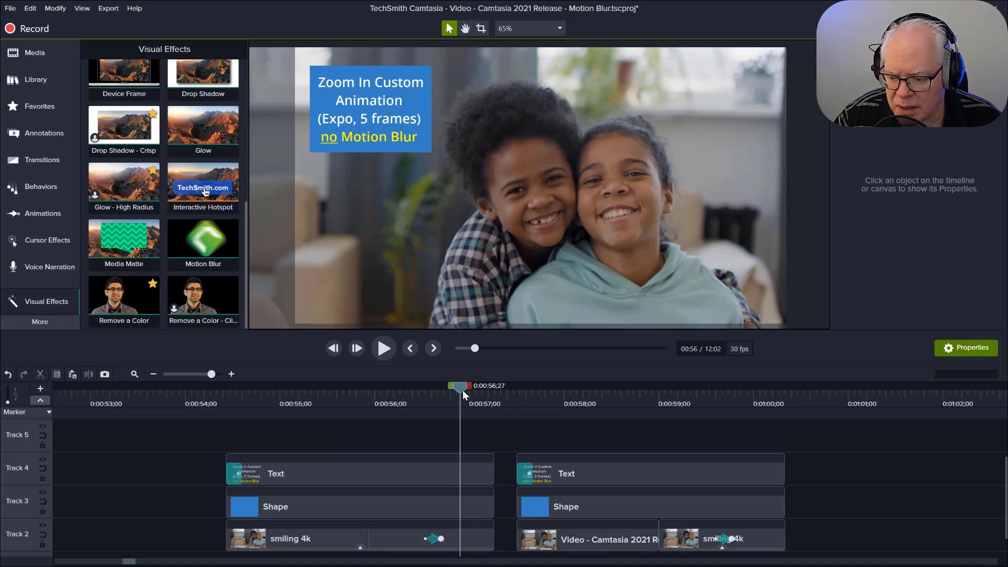
Step: Inspect the Motion Blur effect settings on the smiling 4k clip in the second zoom-in example
{"action": "left_click_drag", "start_coordinate": [462, 389], "coordinate": [559, 399]}
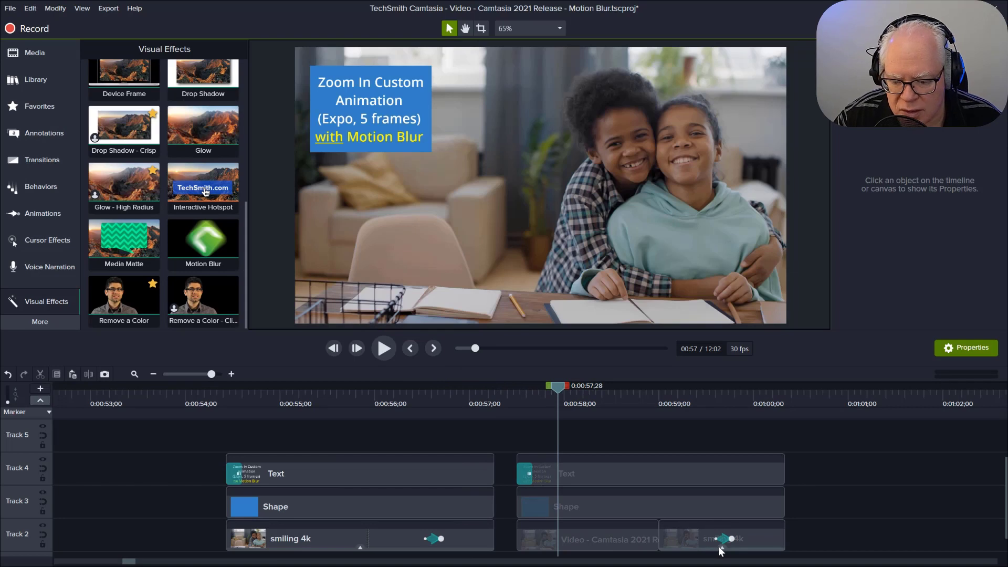
{"action": "left_click", "coordinate": [719, 548]}
{"action": "left_click", "coordinate": [717, 545]}
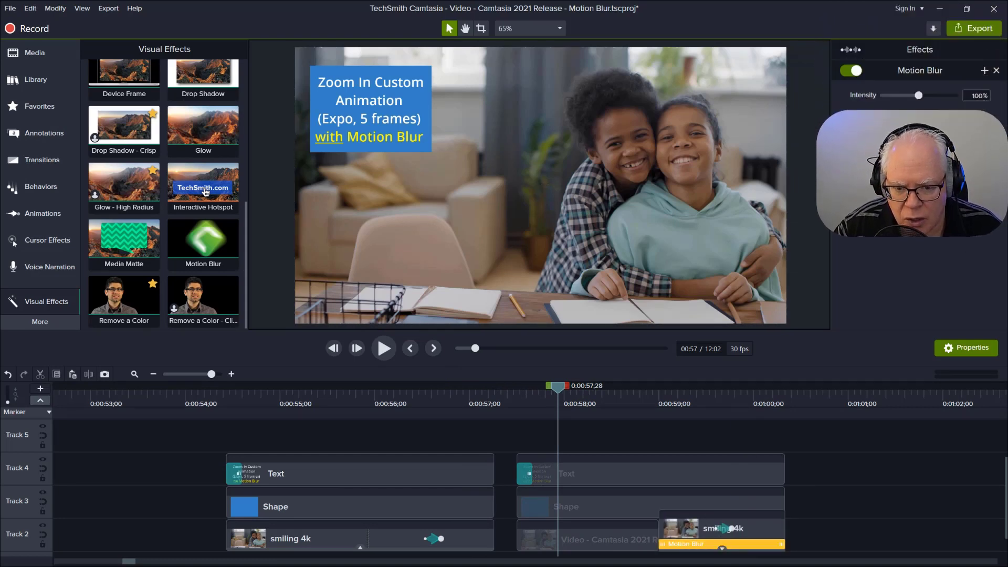
{"action": "left_click", "coordinate": [516, 443]}
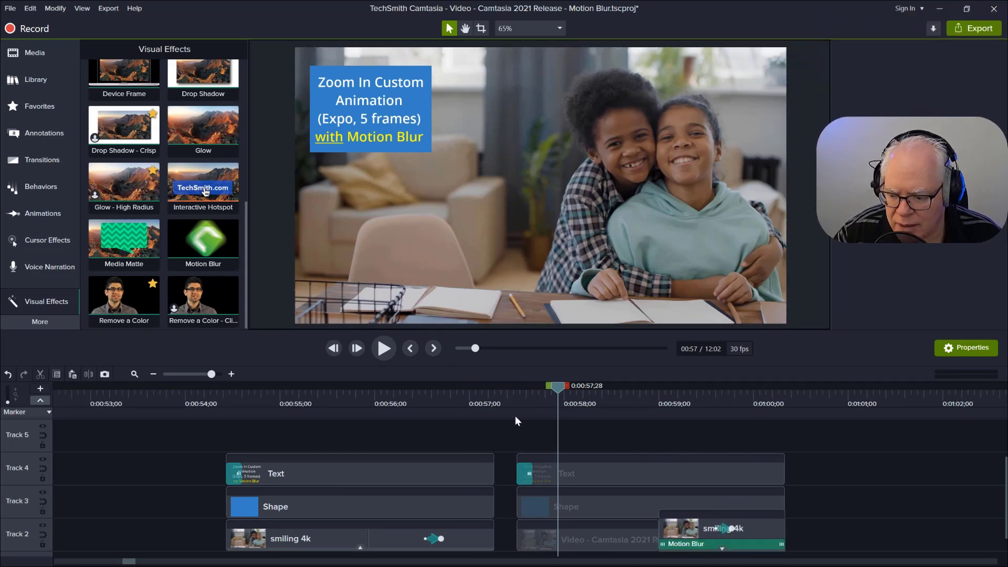
Step: Preview the 5-frame Expo zoom-in animation with Motion Blur and examine its frames around the zoom
{"action": "left_click", "coordinate": [497, 398]}
{"action": "left_click", "coordinate": [383, 348]}
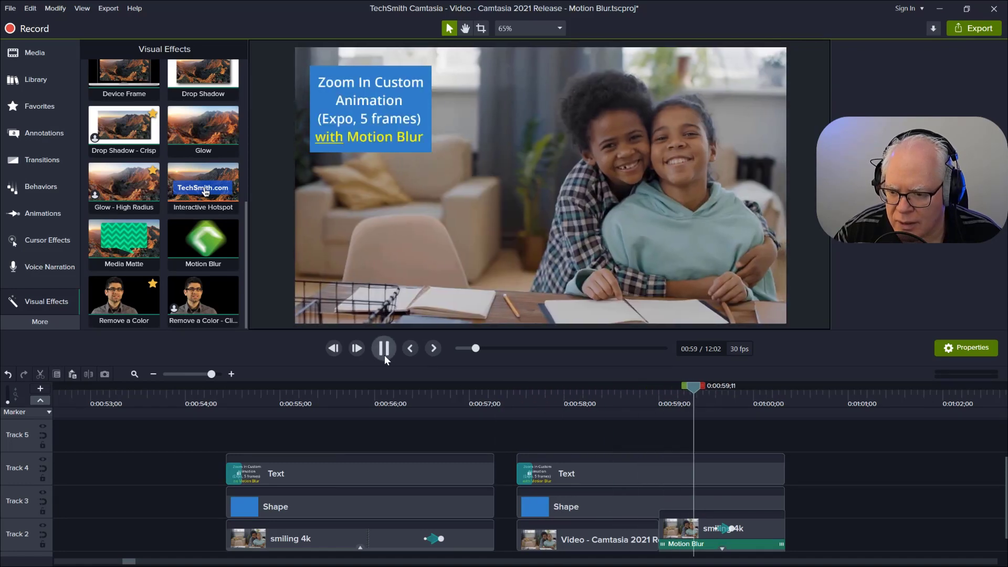
{"action": "left_click", "coordinate": [385, 355]}
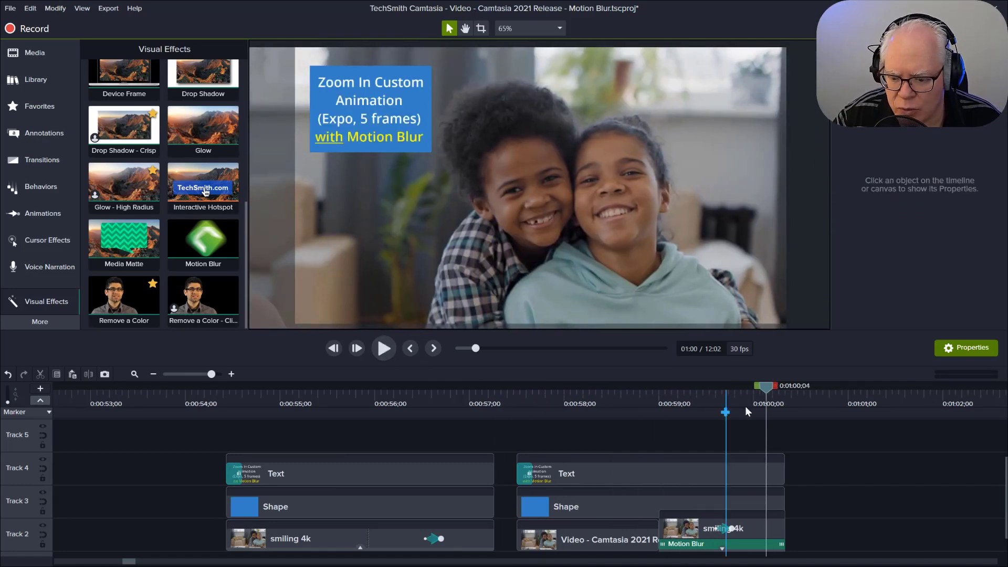
{"action": "left_click_drag", "start_coordinate": [759, 386], "coordinate": [733, 389]}
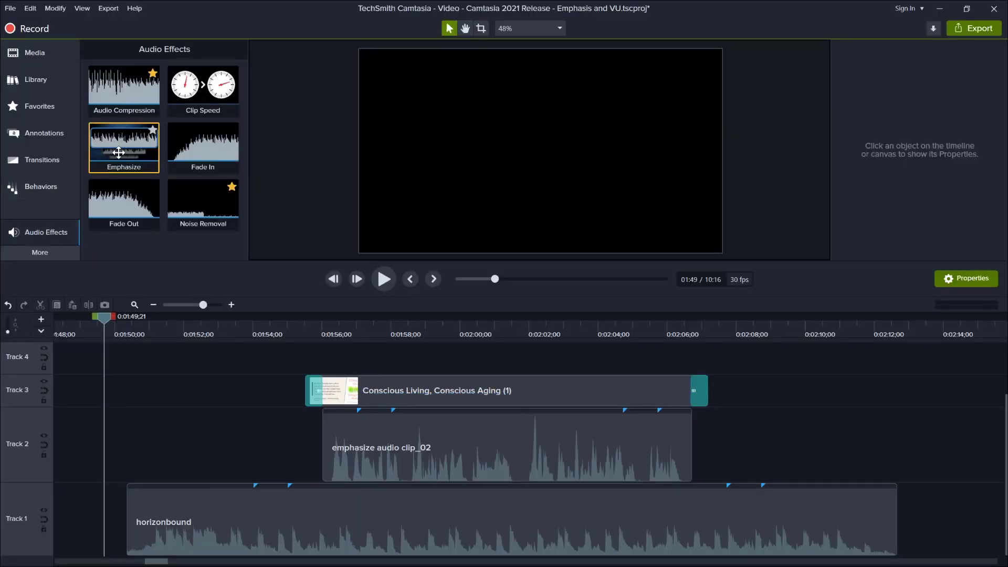
Step: Apply the Emphasize audio effect to emphasize audio clip_02 in Track 2 and select the effect to show its settings
{"action": "left_click_drag", "start_coordinate": [118, 152], "coordinate": [477, 446]}
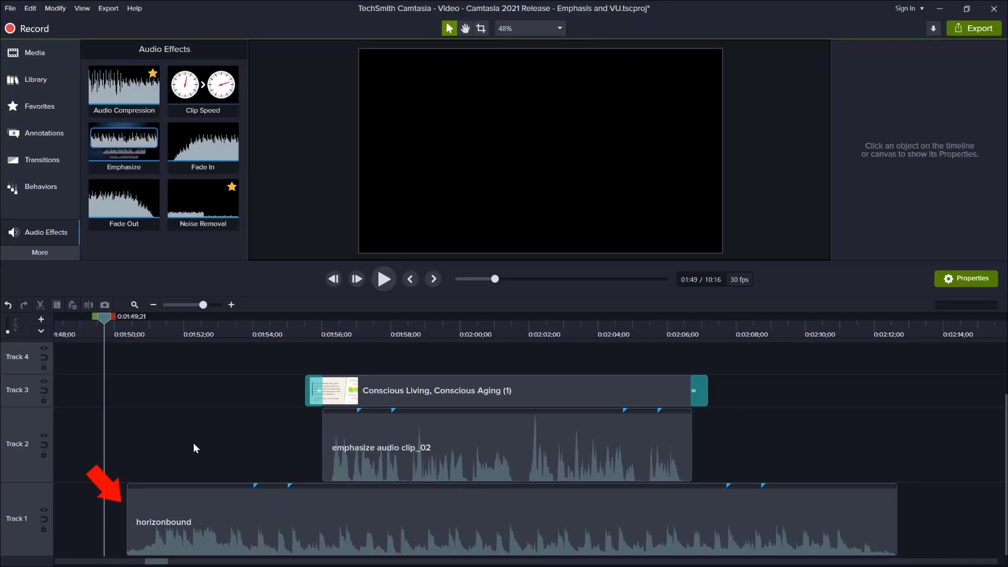
{"action": "left_click", "coordinate": [152, 509]}
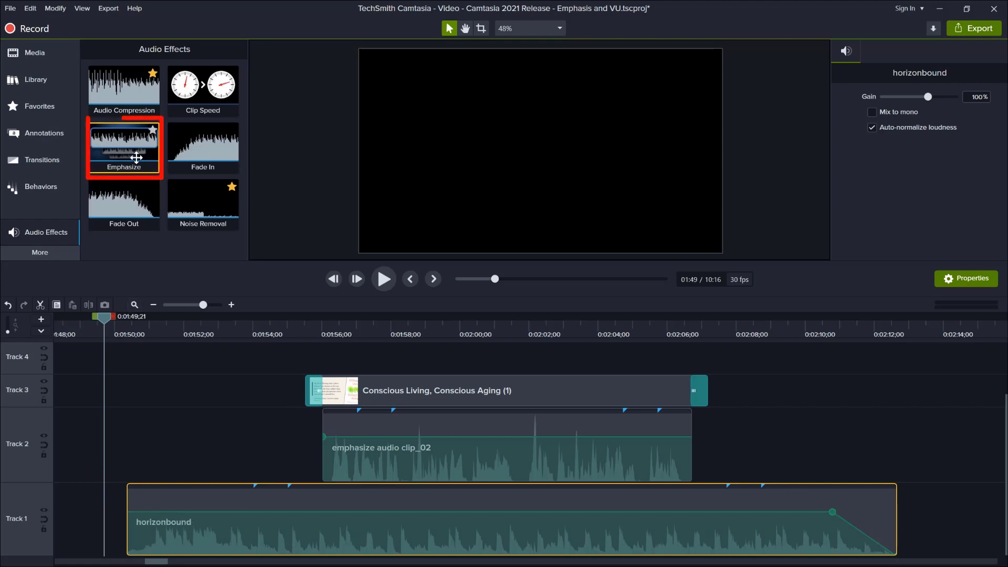
{"action": "left_click_drag", "start_coordinate": [135, 157], "coordinate": [506, 450]}
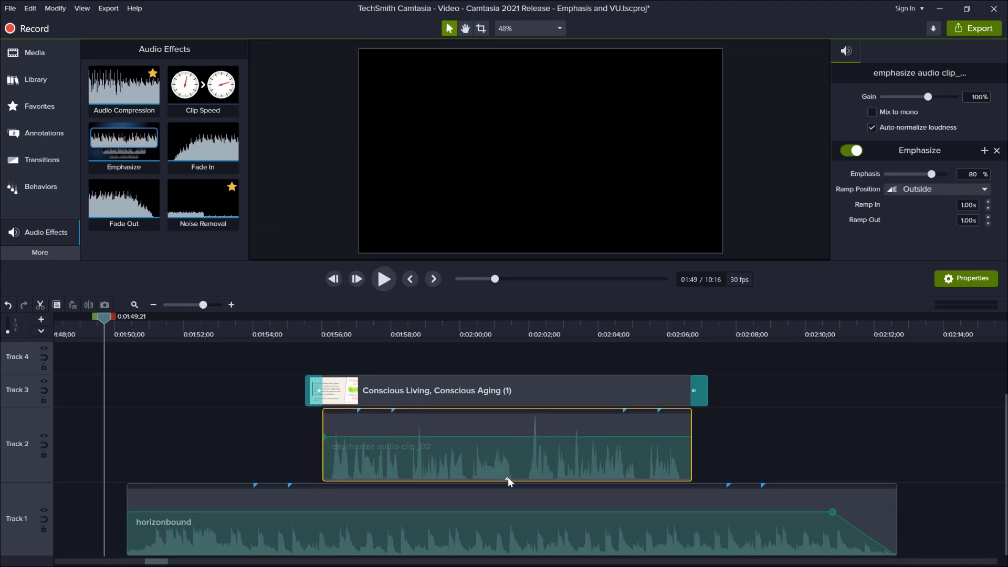
{"action": "left_click", "coordinate": [508, 477]}
{"action": "left_click", "coordinate": [517, 474]}
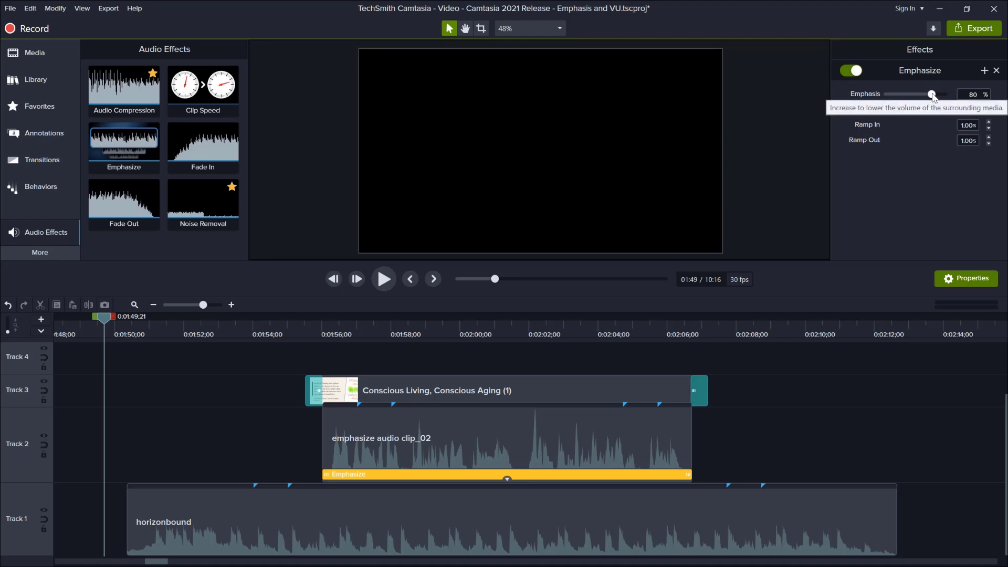
Step: Try different Emphasis levels on the Emphasize effect, starting with 0%, and reset the value to its default
{"action": "left_click_drag", "start_coordinate": [927, 93], "coordinate": [883, 96]}
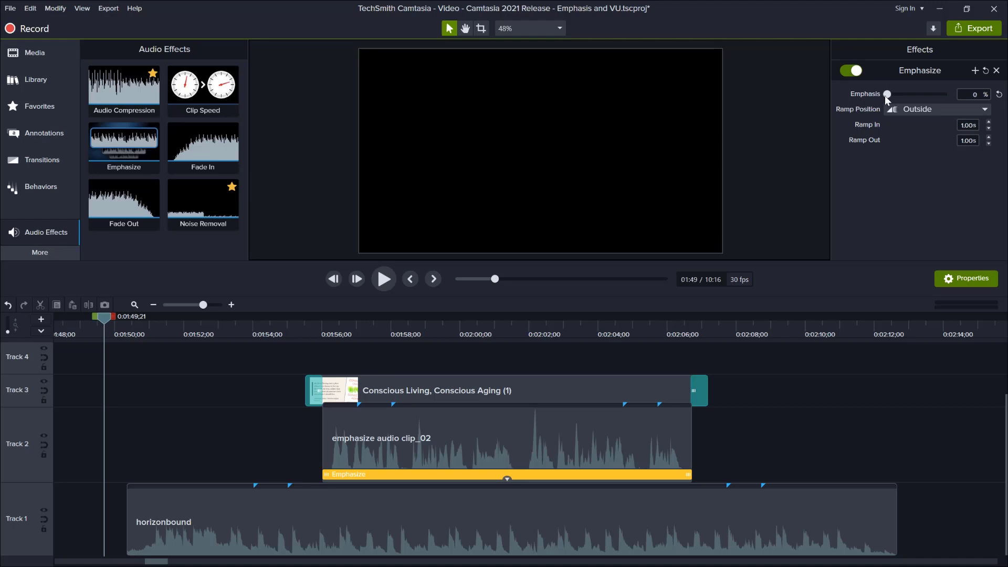
{"action": "left_click_drag", "start_coordinate": [885, 96], "coordinate": [941, 94]}
{"action": "left_click", "coordinate": [999, 95]}
{"action": "left_click_drag", "start_coordinate": [929, 94], "coordinate": [932, 95]}
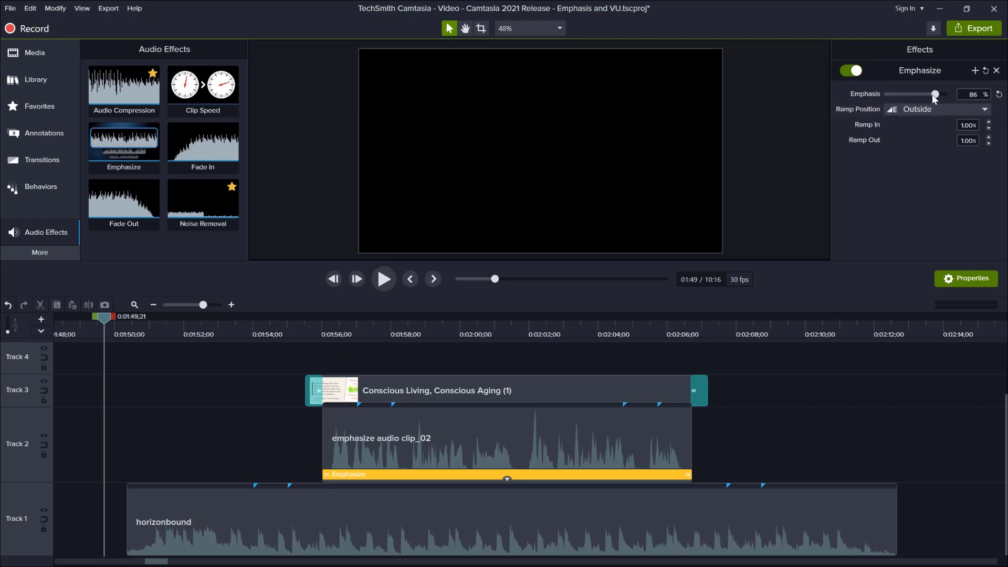
{"action": "left_click", "coordinate": [999, 94]}
Step: Review the Ramp Position options of the Emphasize effect and set it to Span
{"action": "left_click", "coordinate": [985, 109]}
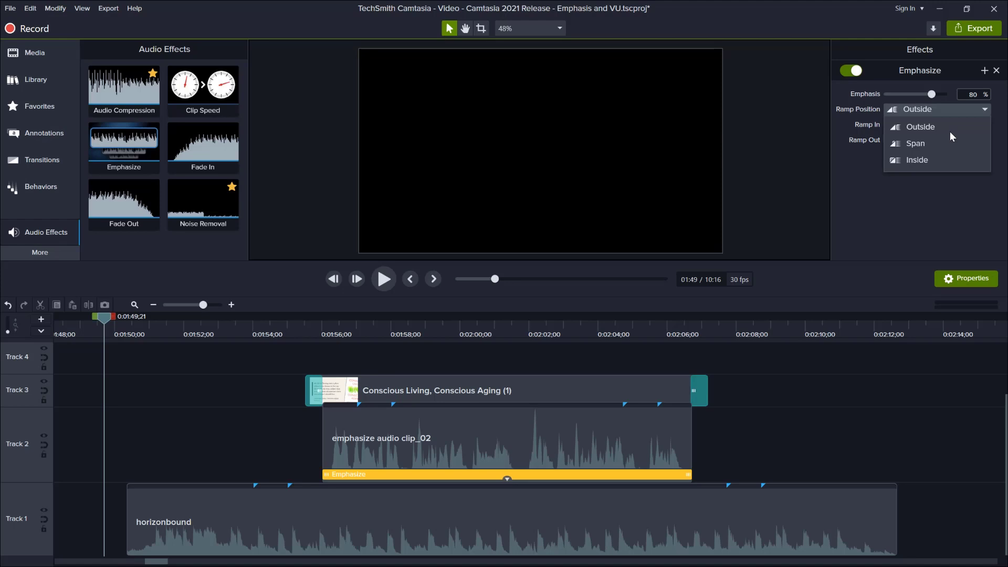
{"action": "left_click", "coordinate": [948, 188]}
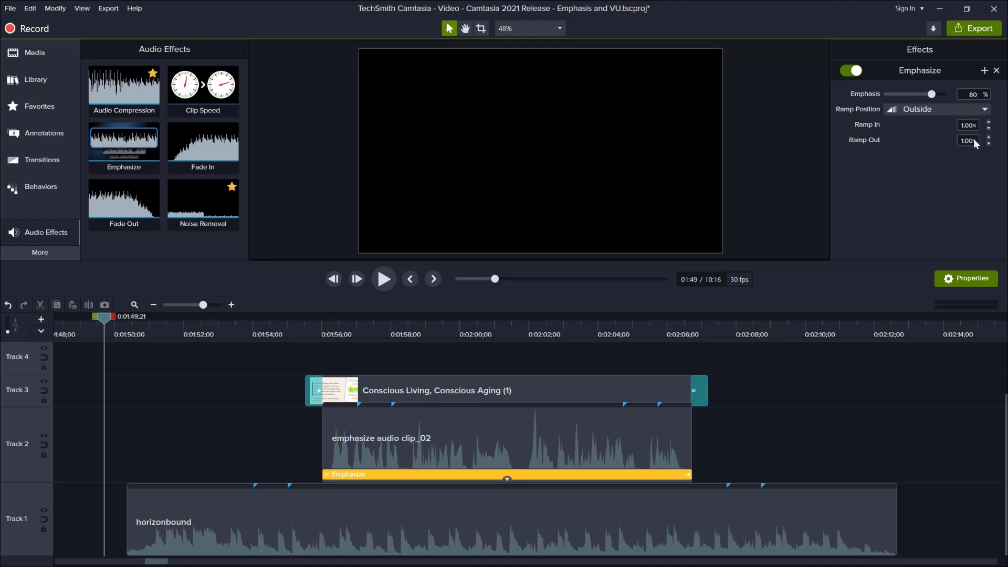
{"action": "left_click", "coordinate": [983, 111]}
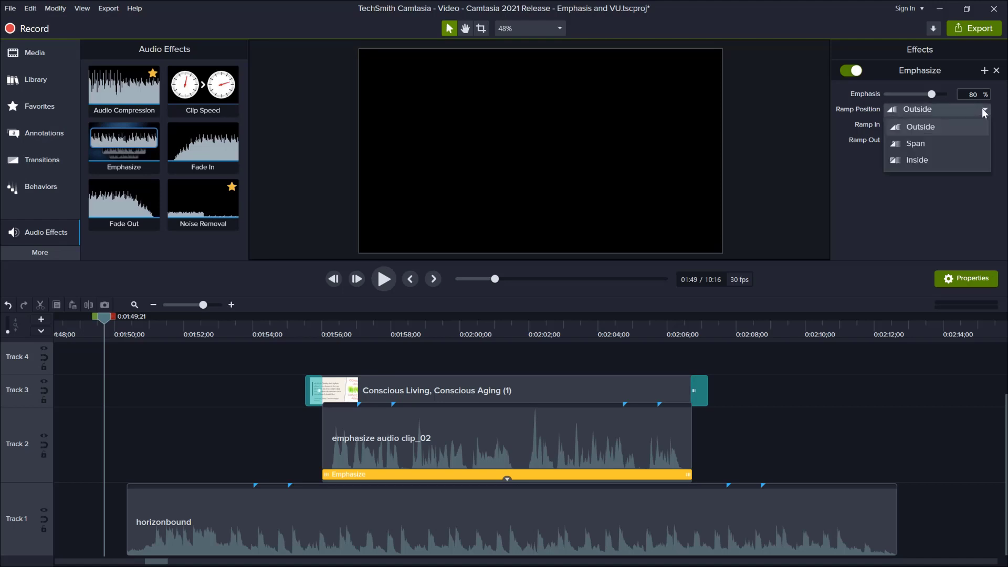
{"action": "left_click", "coordinate": [960, 143]}
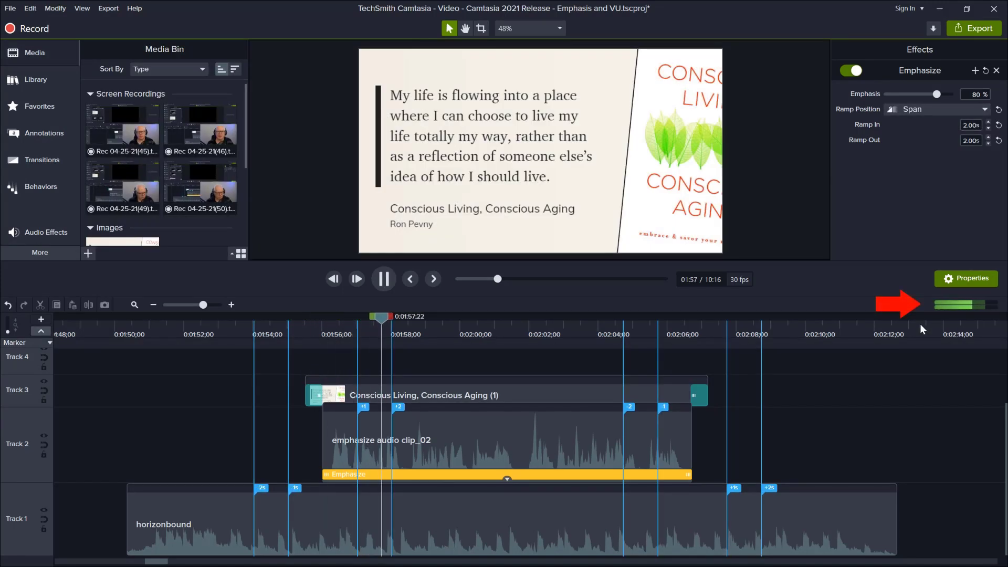
Step: Expand the audio level meter and play the emphasized section from about 2:00 to watch the levels
{"action": "left_click", "coordinate": [940, 304]}
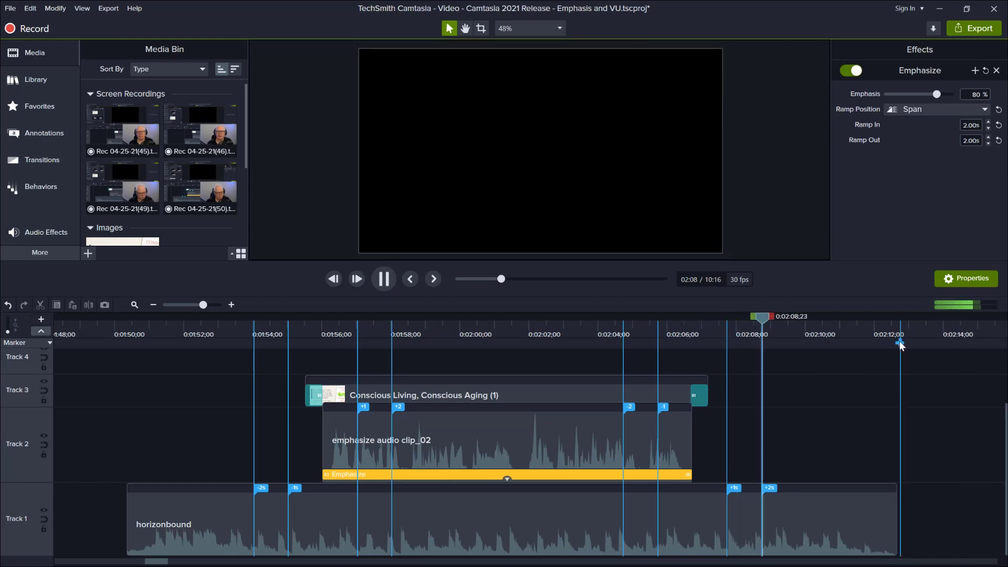
{"action": "left_click", "coordinate": [873, 392]}
{"action": "left_click", "coordinate": [384, 279]}
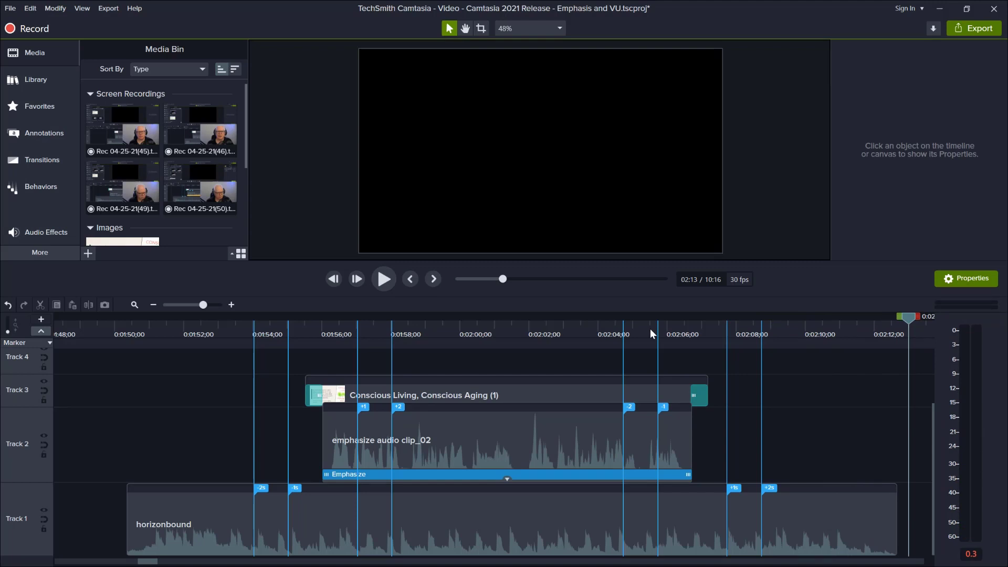
{"action": "left_click", "coordinate": [461, 335]}
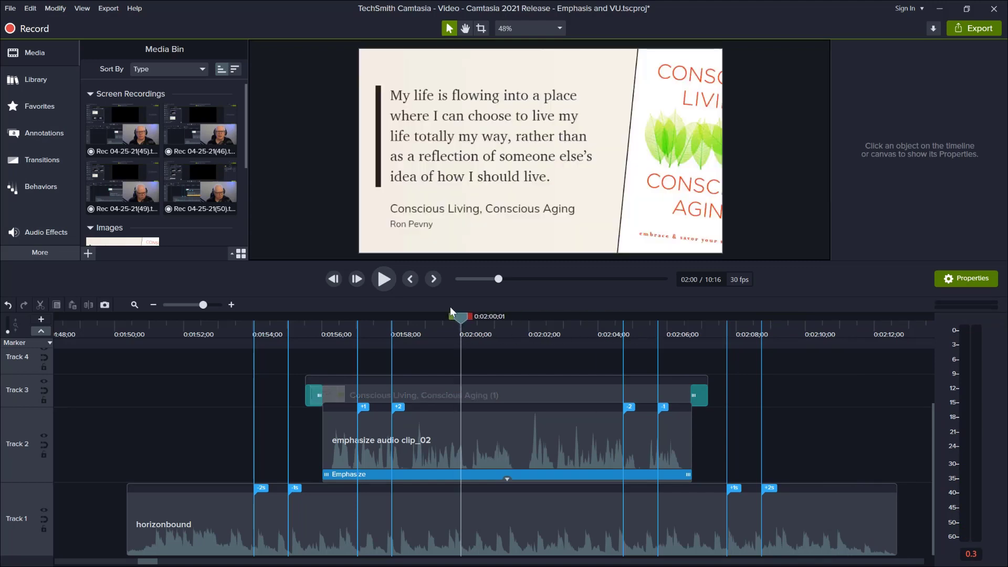
{"action": "left_click", "coordinate": [390, 284]}
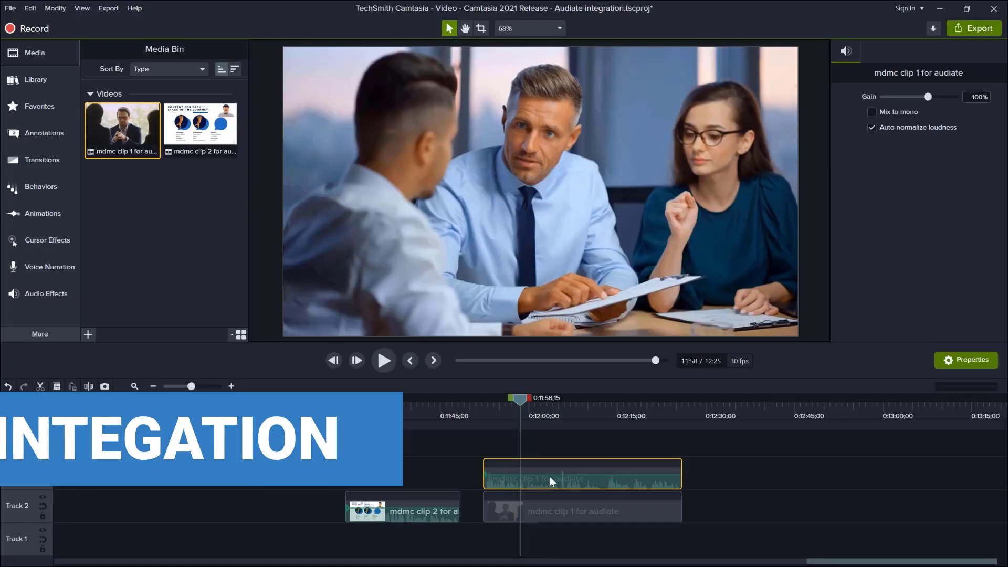
Step: Send the audio of mdmc clip 1 for audiate on Track 3 to TechSmith Audiate for editing
{"action": "right_click", "coordinate": [549, 476]}
{"action": "left_click", "coordinate": [593, 371]}
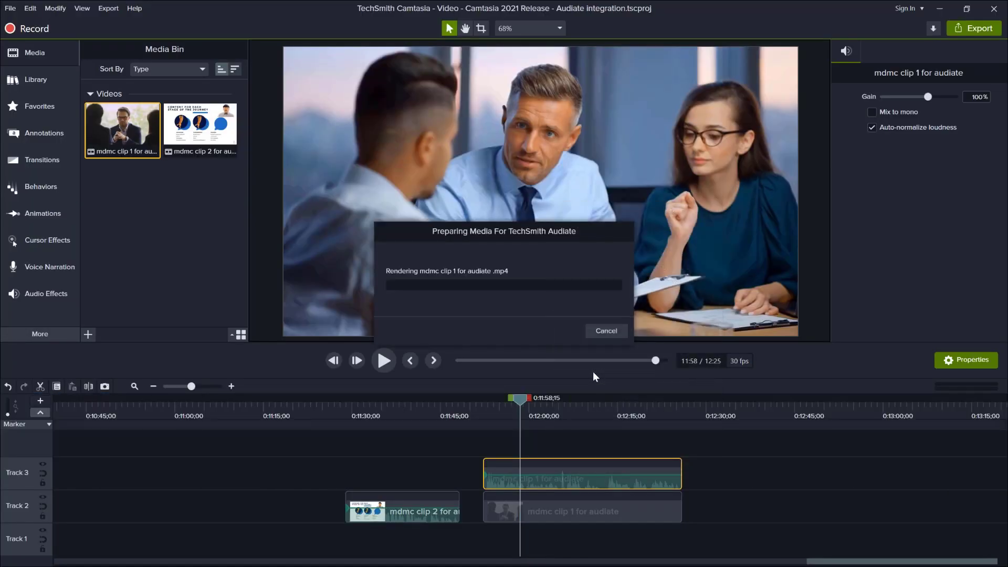
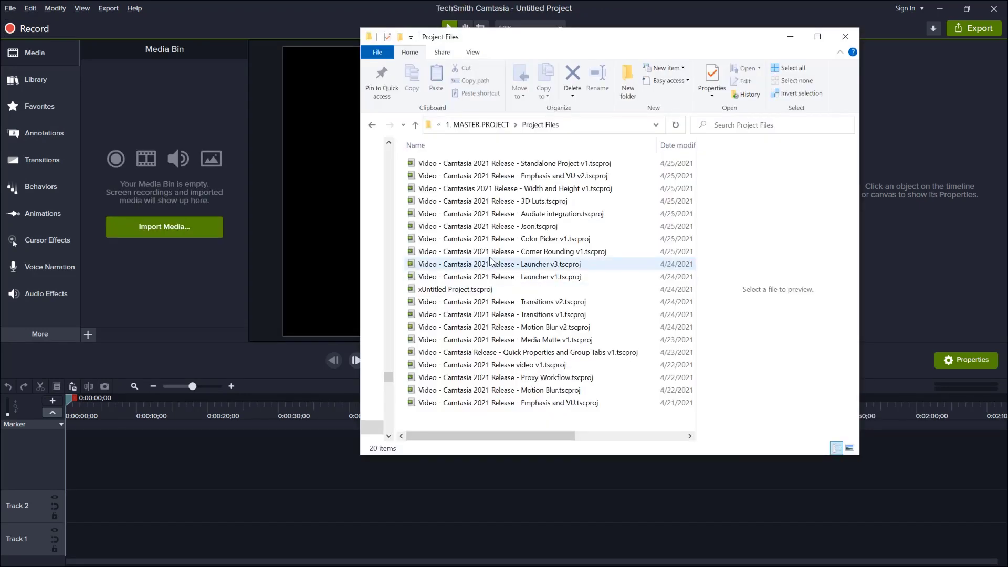
Step: Browse the Corner Rounding v1 project's files and the Audio and B-Roll folders of the master project
{"action": "double_click", "coordinate": [495, 256]}
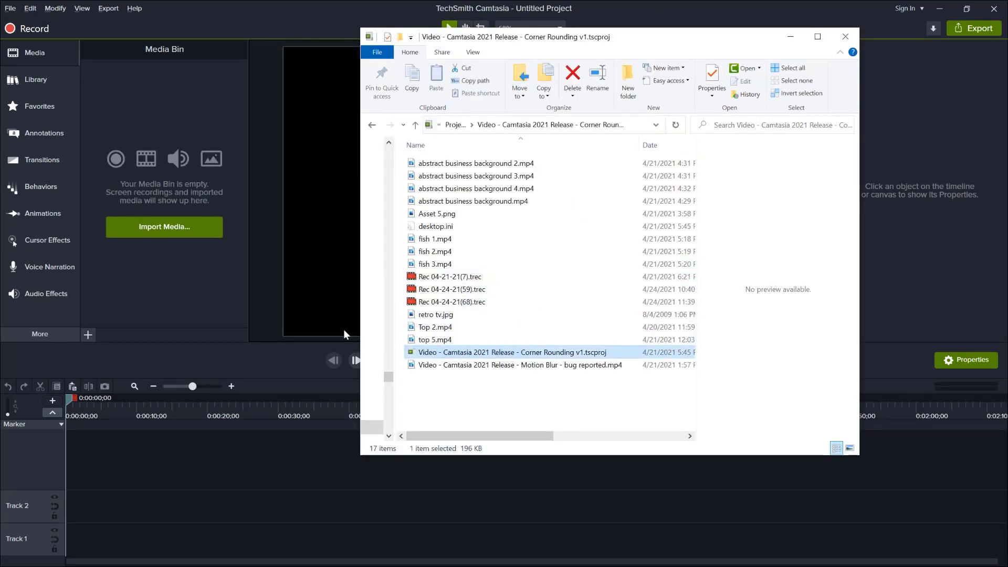
{"action": "left_click_drag", "start_coordinate": [343, 330], "coordinate": [213, 304]}
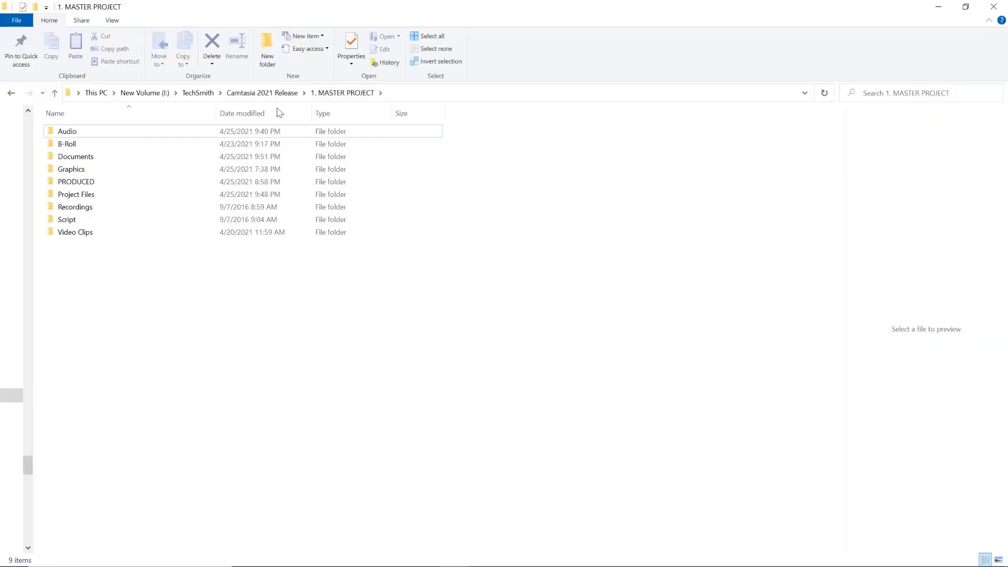
{"action": "double_click", "coordinate": [99, 134]}
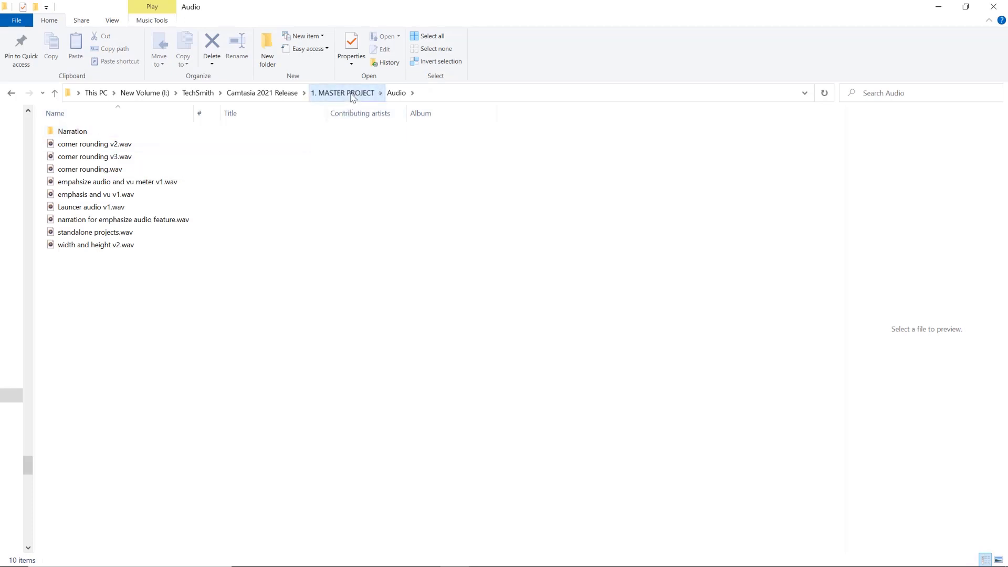
{"action": "left_click", "coordinate": [352, 96]}
{"action": "double_click", "coordinate": [87, 144]}
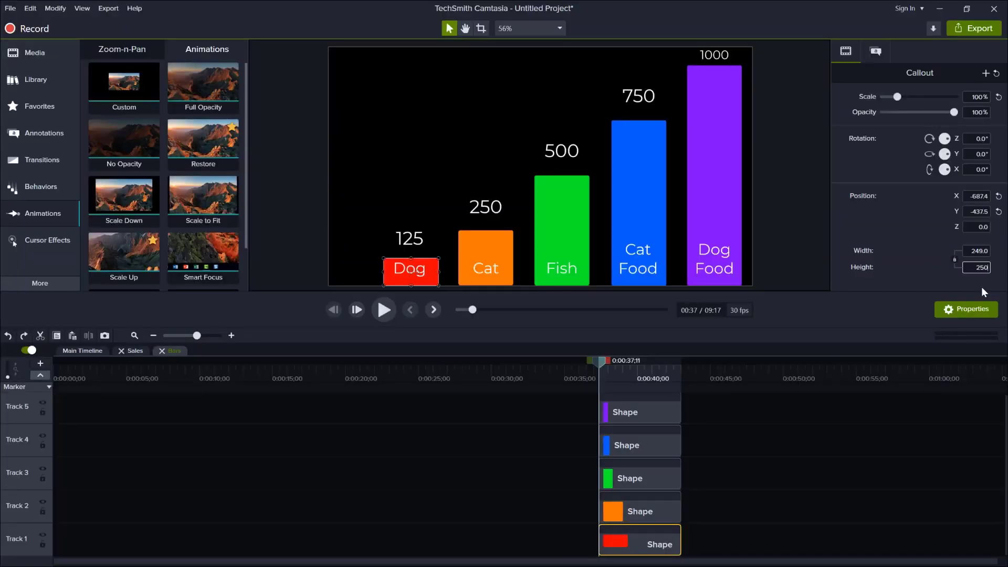
Step: Set the red Dog bar's height to 250 and the orange Cat bar's height to 175
{"action": "key", "text": "Return"}
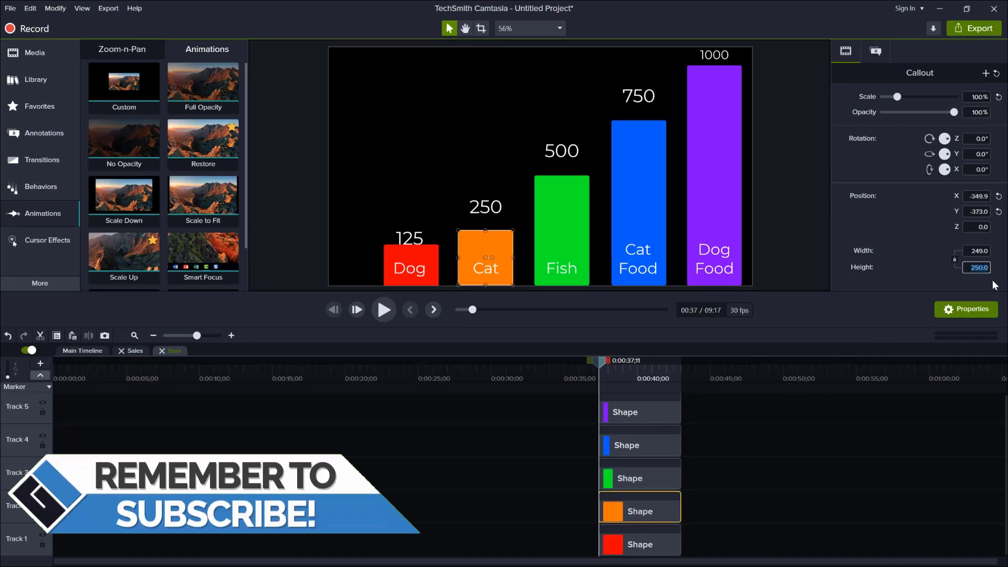
{"action": "key", "text": "BackSpace"}
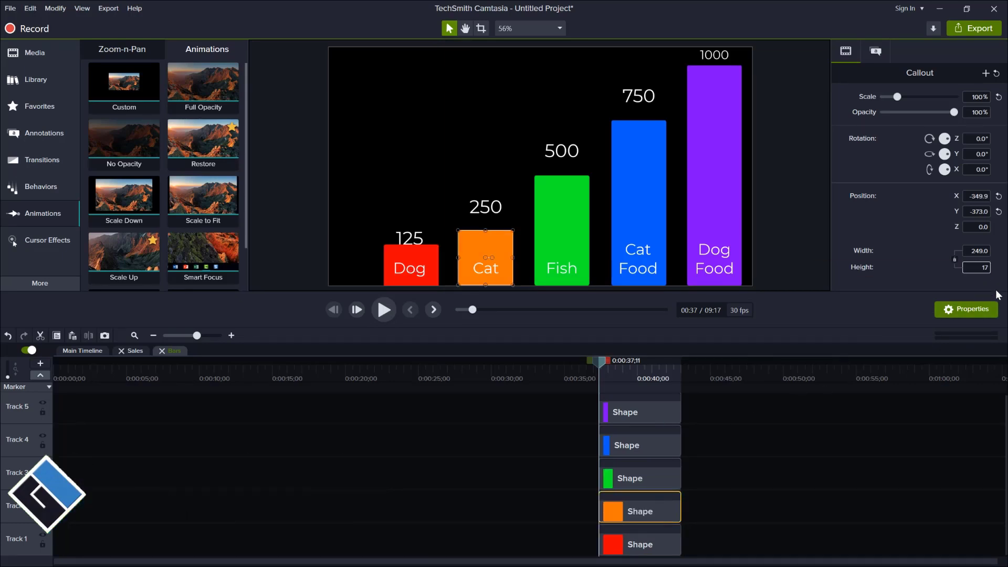
{"action": "type", "text": "175"}
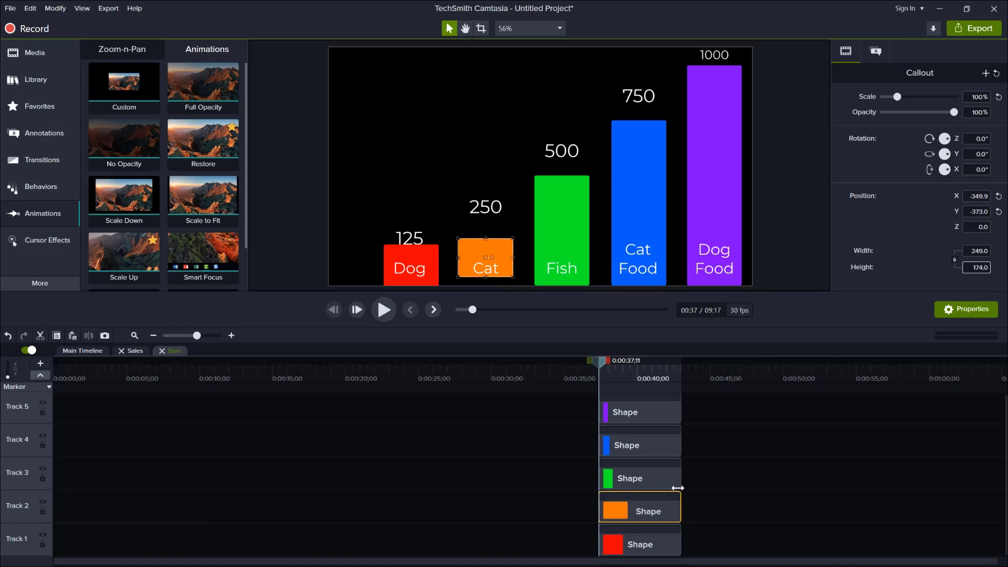
Step: Set the green Fish bar's height to 400 and enter a new height for the blue Cat Food bar
{"action": "left_click", "coordinate": [655, 488]}
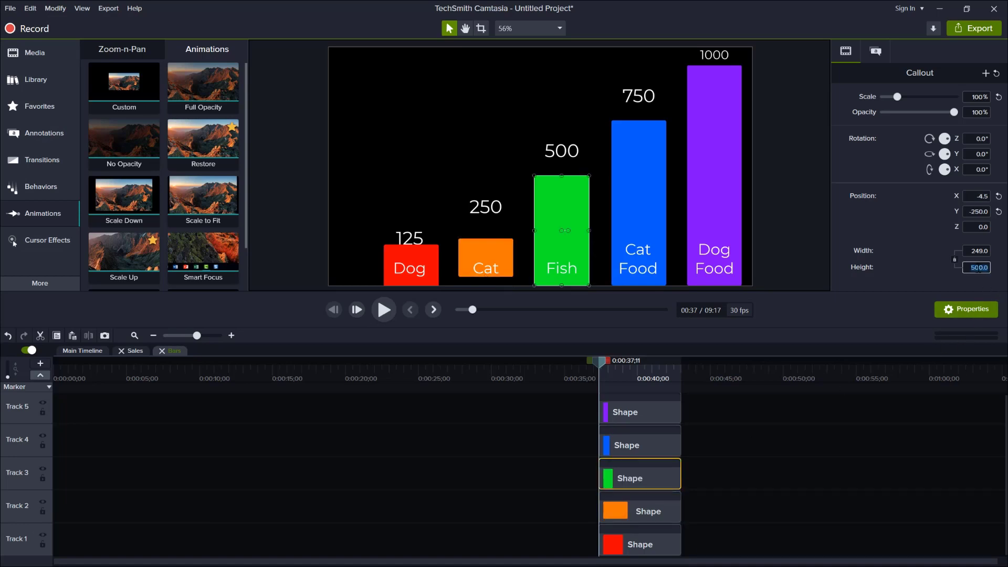
{"action": "left_click", "coordinate": [977, 268]}
{"action": "type", "text": "400"}
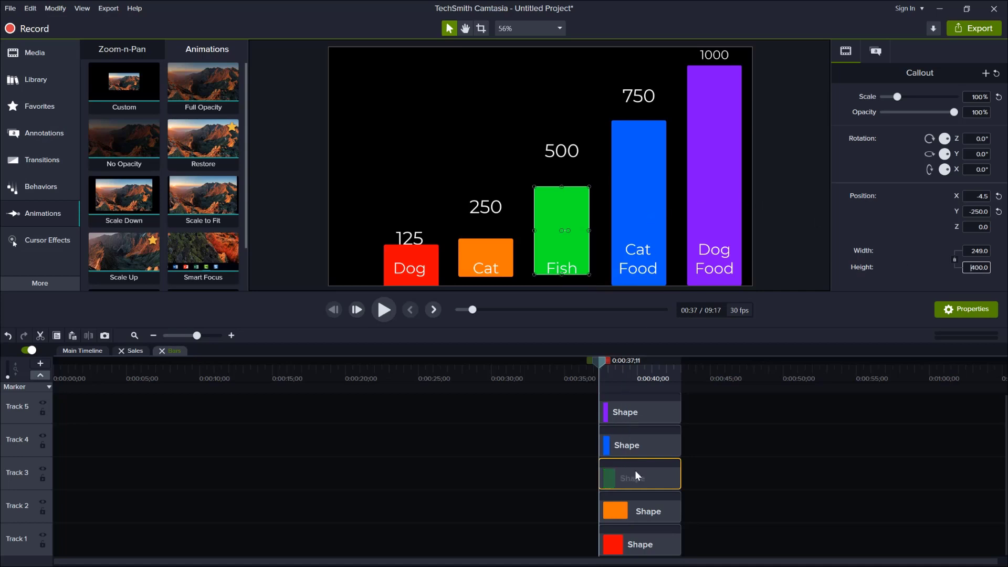
{"action": "left_click", "coordinate": [638, 445]}
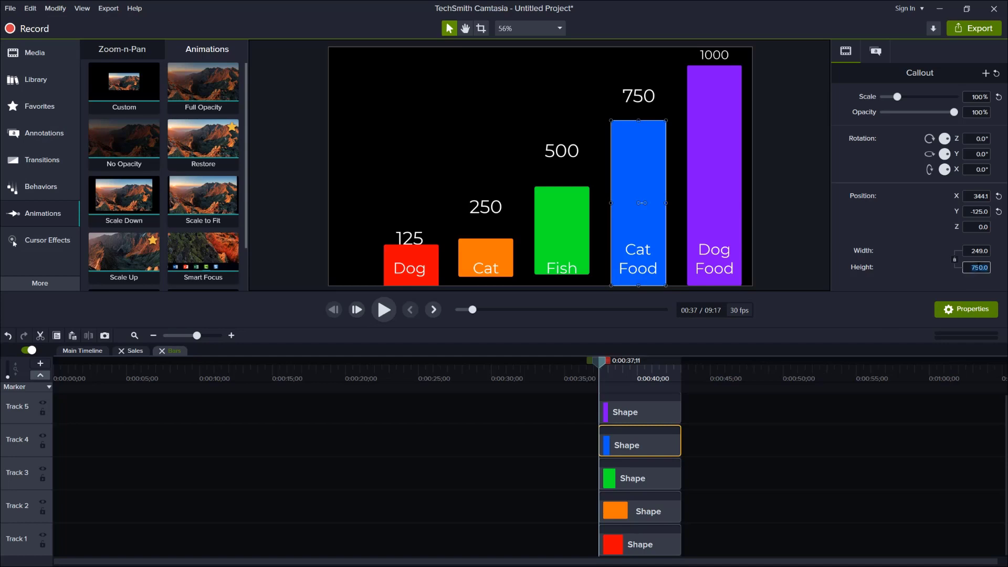
{"action": "type", "text": "150"}
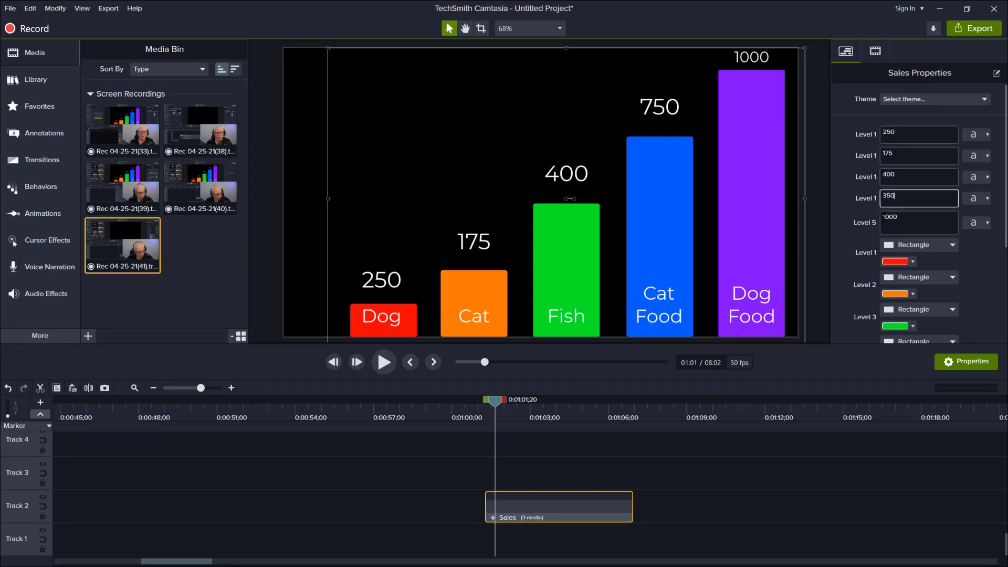
Step: Set the Dog Food value label to 750 in the Sales group and open its nested Bars group
{"action": "type", "text": "750"}
{"action": "double_click", "coordinate": [493, 517]}
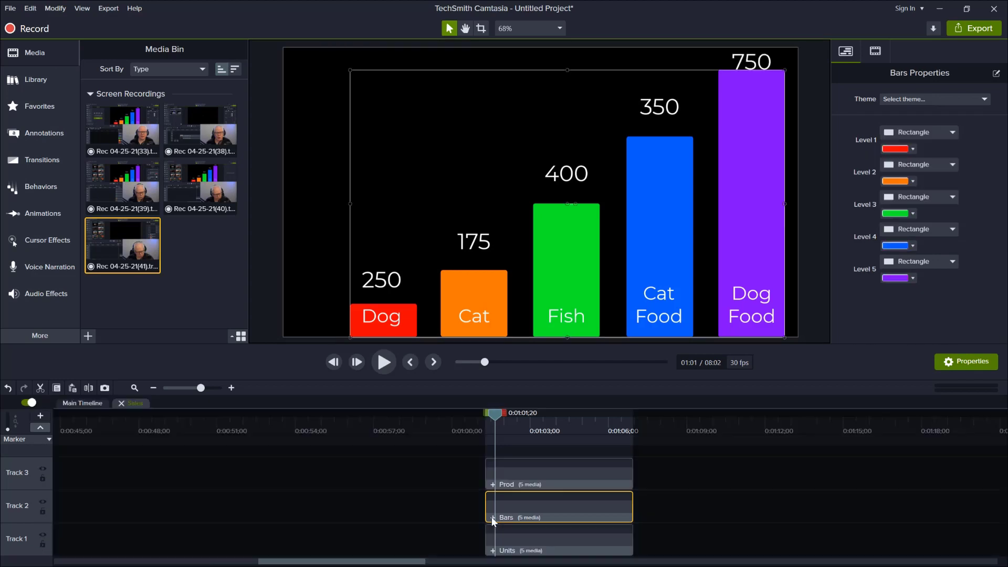
{"action": "double_click", "coordinate": [493, 518]}
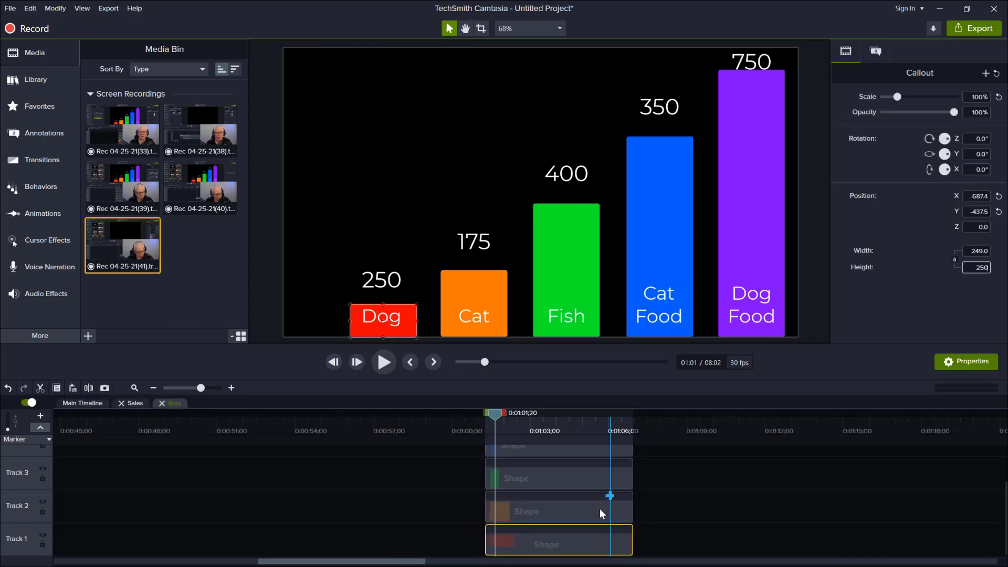
Step: Set the bar heights to 250 for Dog, 175 for Cat and 400 for Fish
{"action": "type", "text": "175"}
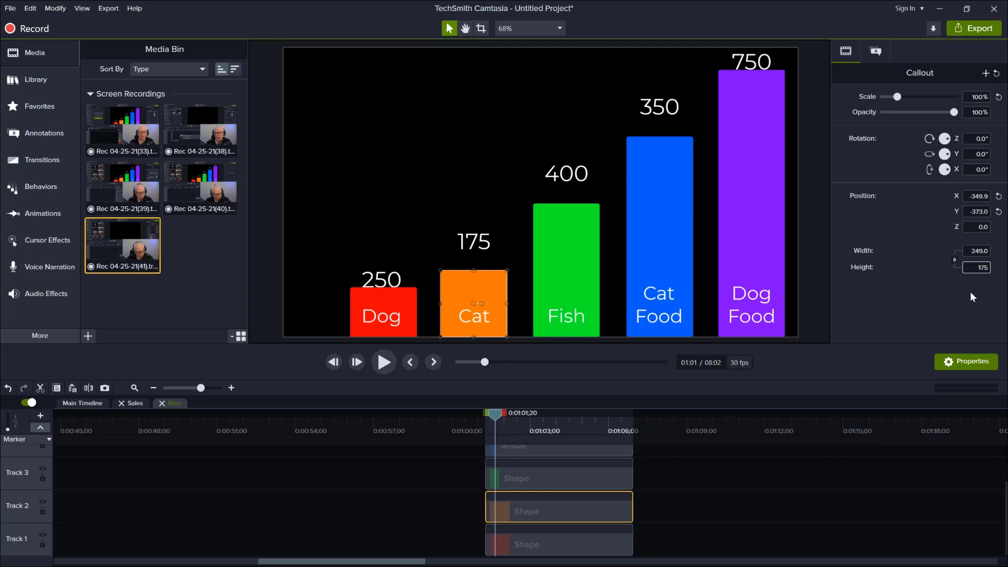
{"action": "key", "text": "Return"}
{"action": "left_click", "coordinate": [551, 482]}
{"action": "left_click", "coordinate": [977, 269]}
{"action": "type", "text": "400"}
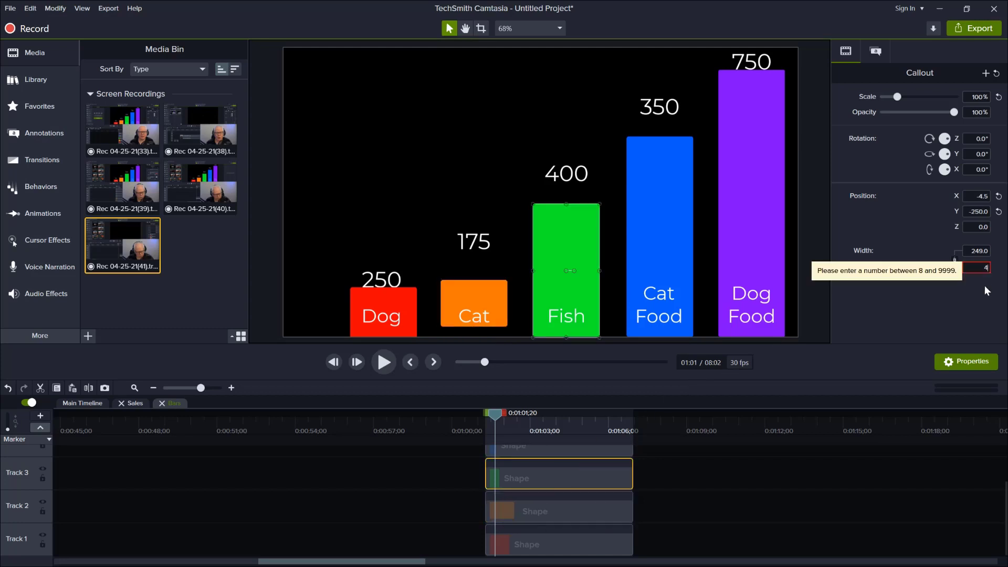
{"action": "key", "text": "Return"}
Step: Set the height of the blue Cat Food bar to 350 and the purple Dog Food bar to 750
{"action": "left_click", "coordinate": [589, 451]}
{"action": "left_click", "coordinate": [978, 266]}
{"action": "type", "text": "350"}
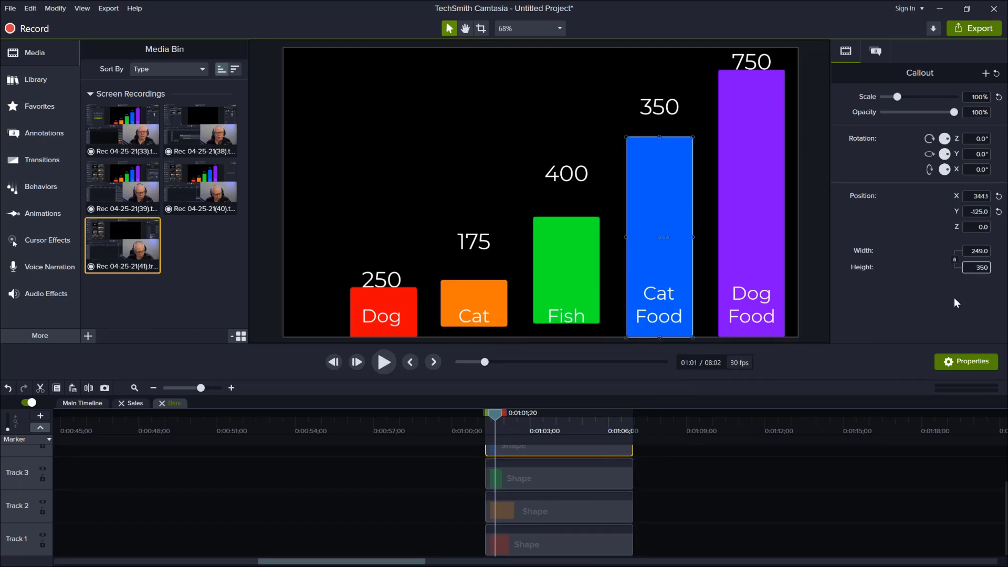
{"action": "key", "text": "Return"}
{"action": "scroll", "coordinate": [596, 448], "scroll_direction": "up", "scroll_amount": 2}
{"action": "left_click", "coordinate": [592, 472]}
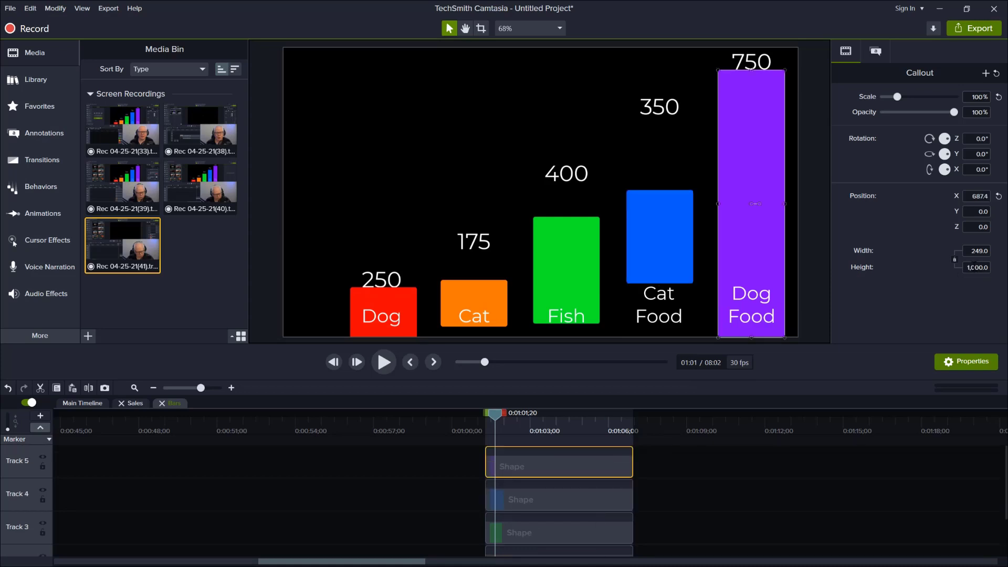
{"action": "left_click", "coordinate": [977, 268]}
{"action": "type", "text": "750"}
{"action": "key", "text": "Return"}
Step: Move the chart bars down so that their bottoms line up on the chart's baseline
{"action": "left_click", "coordinate": [386, 312]}
{"action": "left_click", "coordinate": [509, 513]}
{"action": "key", "text": "Down"}
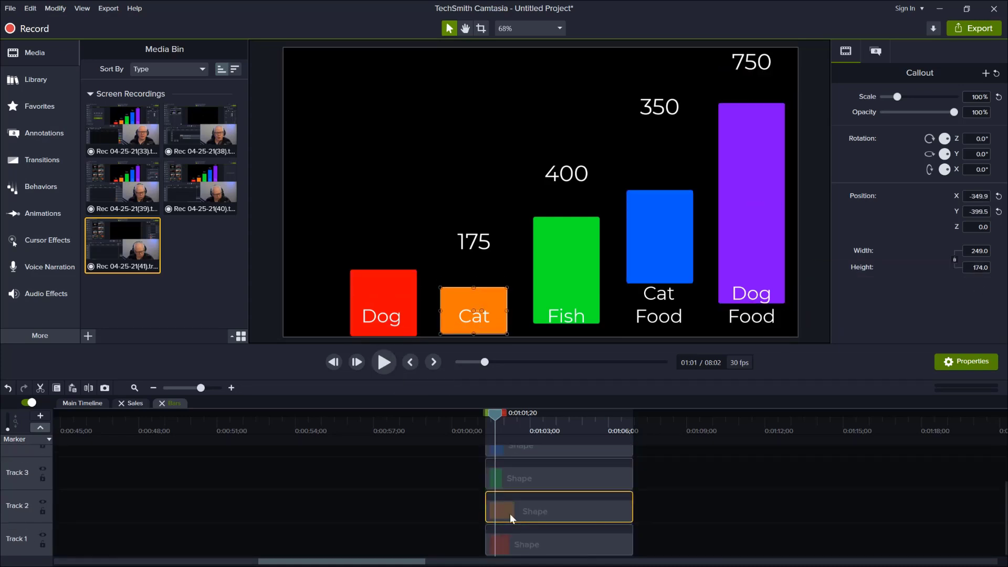
{"action": "left_click", "coordinate": [571, 476]}
{"action": "key", "text": "Down"}
{"action": "left_click", "coordinate": [579, 452]}
{"action": "key", "text": "Down"}
{"action": "scroll", "coordinate": [579, 452], "scroll_direction": "up", "scroll_amount": 2}
{"action": "left_click", "coordinate": [572, 461]}
Step: Move the value labels in the Units group down to sit just above their shortened bars
{"action": "left_click", "coordinate": [612, 513]}
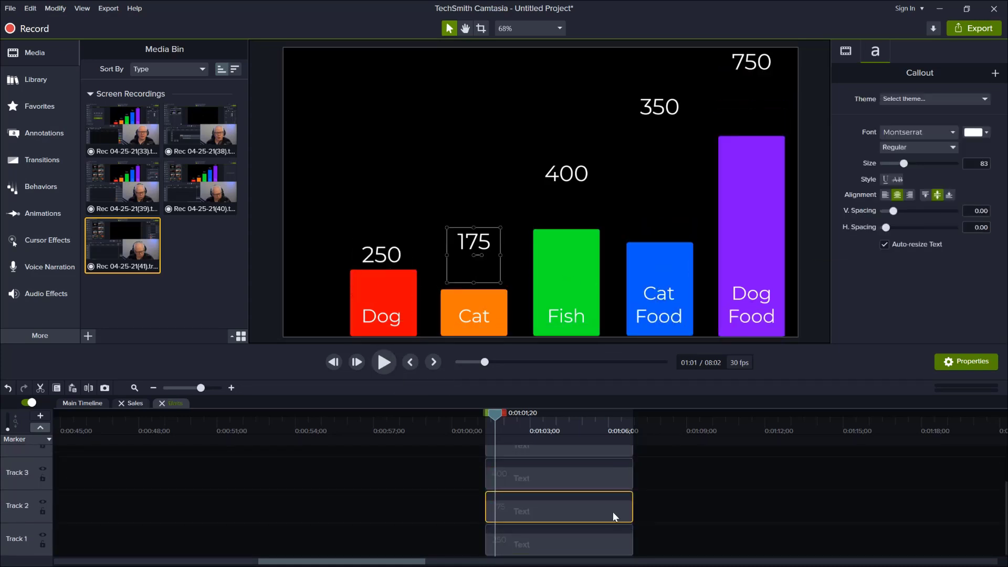
{"action": "key", "text": "Down"}
{"action": "left_click", "coordinate": [606, 476]}
{"action": "key", "text": "Down"}
{"action": "scroll", "coordinate": [606, 477], "scroll_direction": "up", "scroll_amount": 2}
{"action": "left_click", "coordinate": [584, 500]}
{"action": "key", "text": "Down"}
{"action": "left_click", "coordinate": [572, 469]}
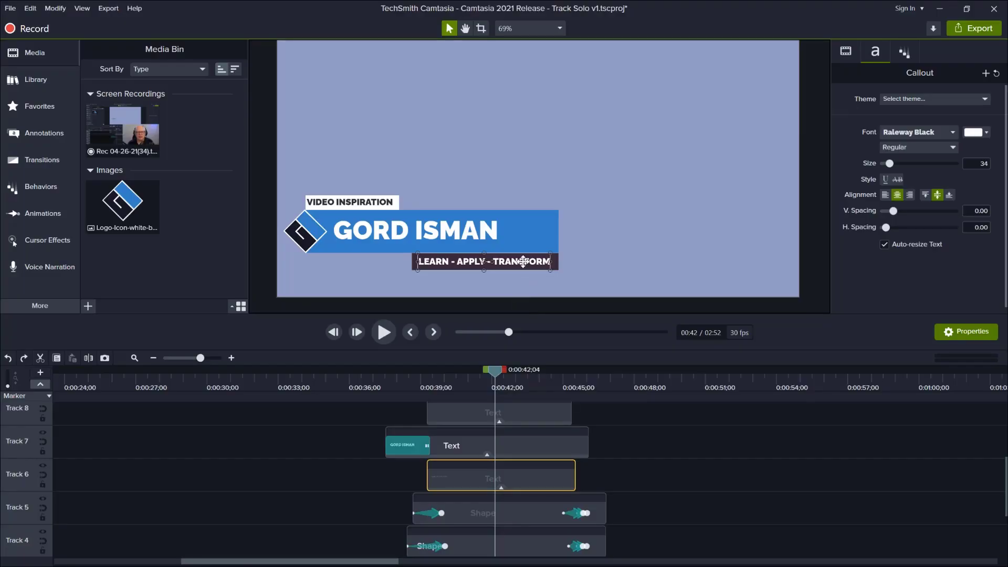
Step: Try to shift the LEARN - APPLY - TRANSFORM text, its dark rectangle and the VIDEO INSPIRATION label directly on the canvas
{"action": "left_click_drag", "start_coordinate": [523, 261], "coordinate": [527, 263]}
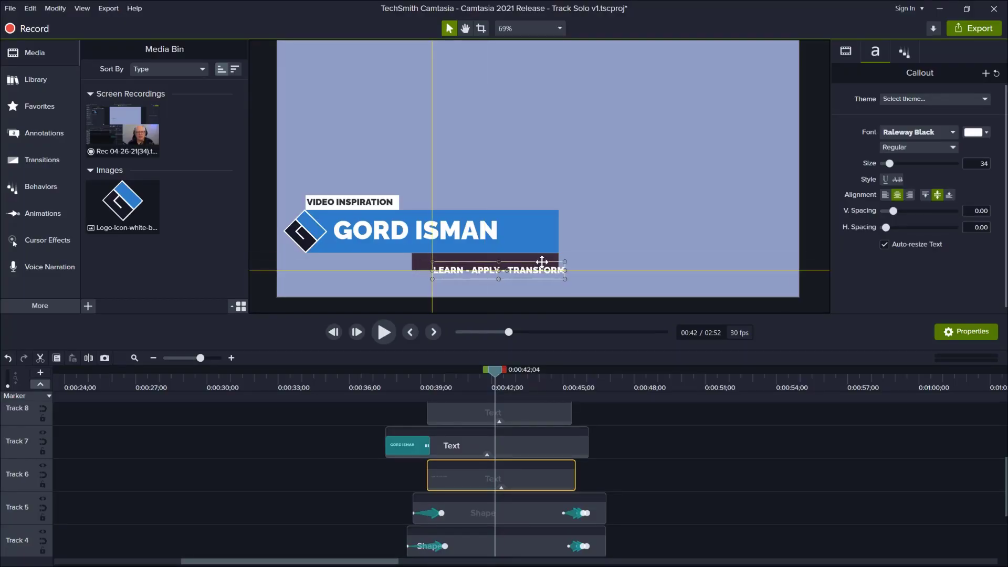
{"action": "left_click_drag", "start_coordinate": [427, 263], "coordinate": [425, 270]}
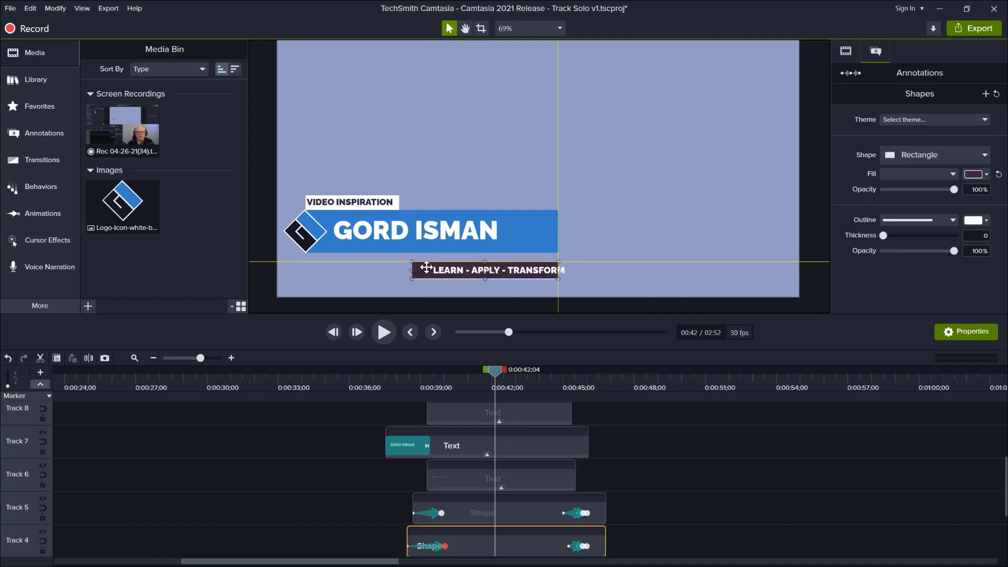
{"action": "key", "text": "ctrl+z"}
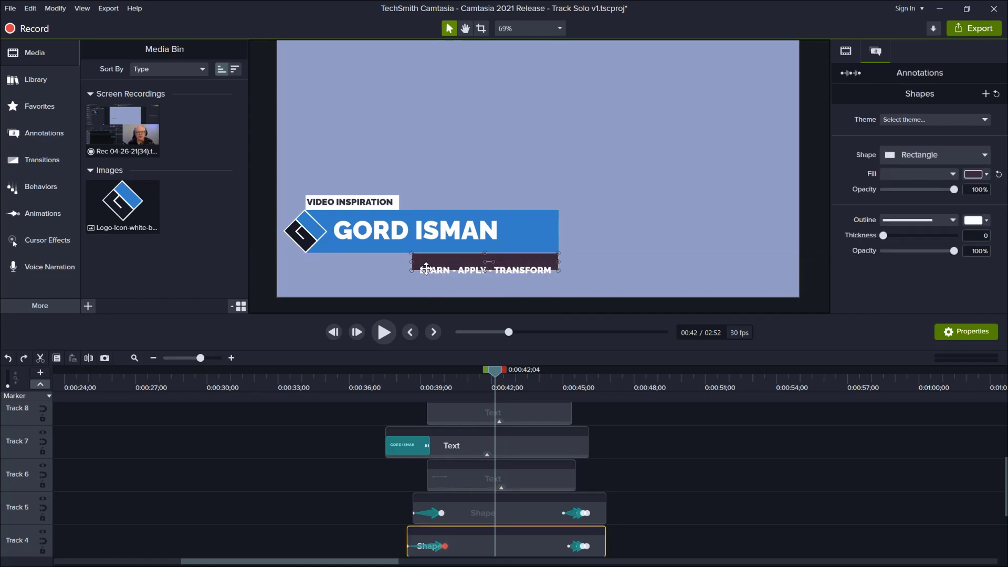
{"action": "left_click_drag", "start_coordinate": [366, 207], "coordinate": [326, 205]}
{"action": "left_click", "coordinate": [330, 205]}
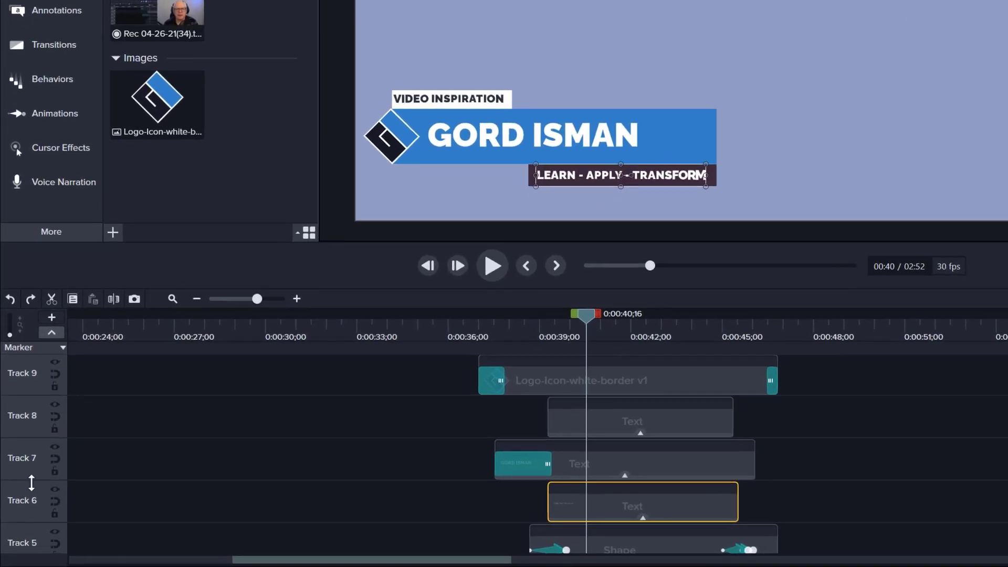
Step: Solo Track 6 to change its tagline text to MAKE GREAT VIDEOS!, and turn the solo off again
{"action": "right_click", "coordinate": [27, 494]}
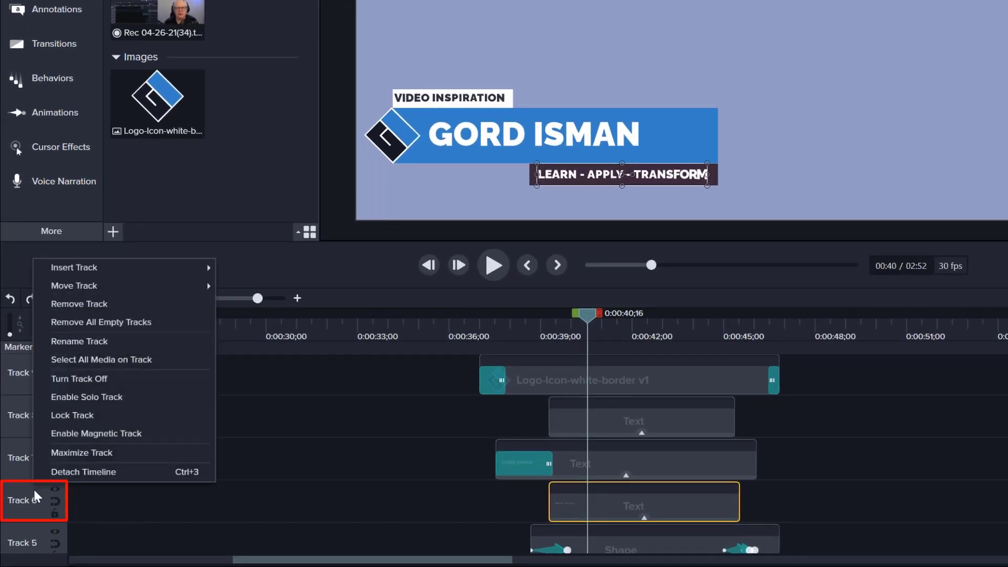
{"action": "left_click", "coordinate": [101, 395]}
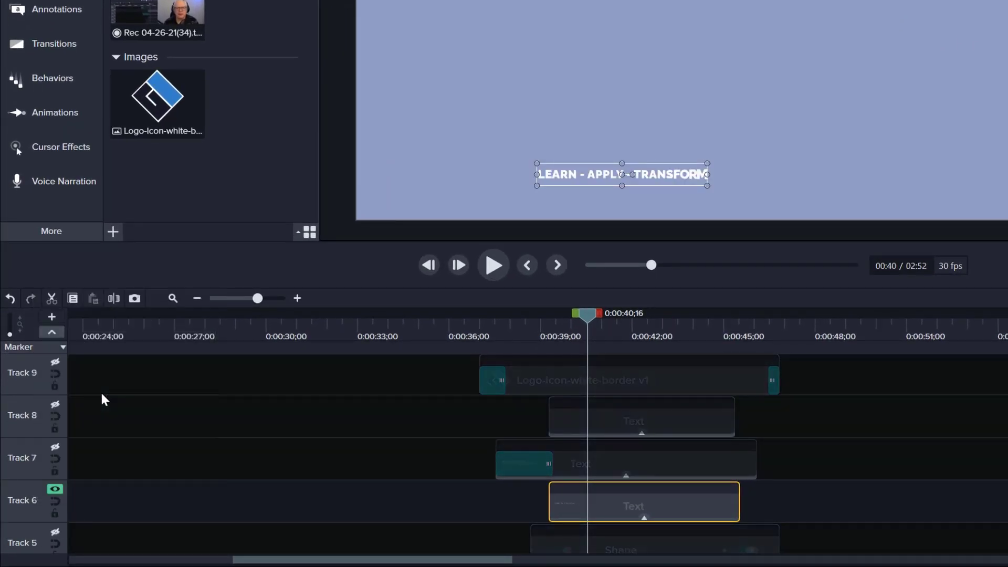
{"action": "double_click", "coordinate": [593, 172]}
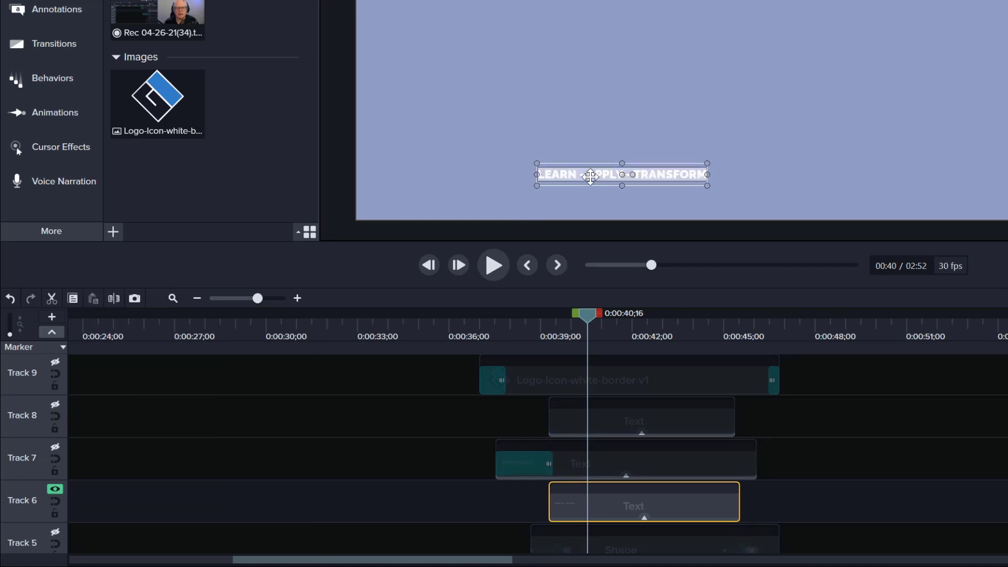
{"action": "type", "text": "MAKE GREAT VIDEOS!"}
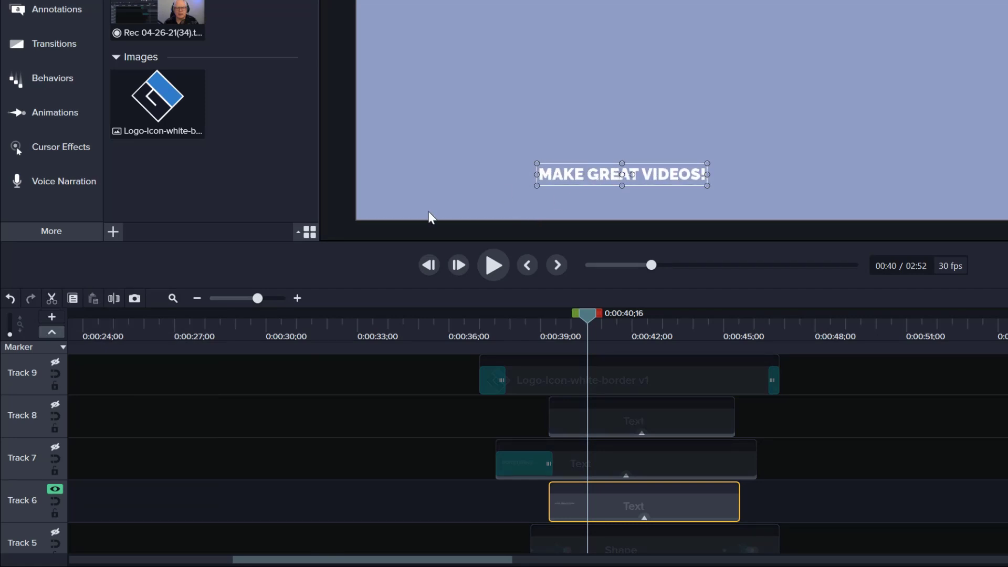
{"action": "right_click", "coordinate": [24, 507]}
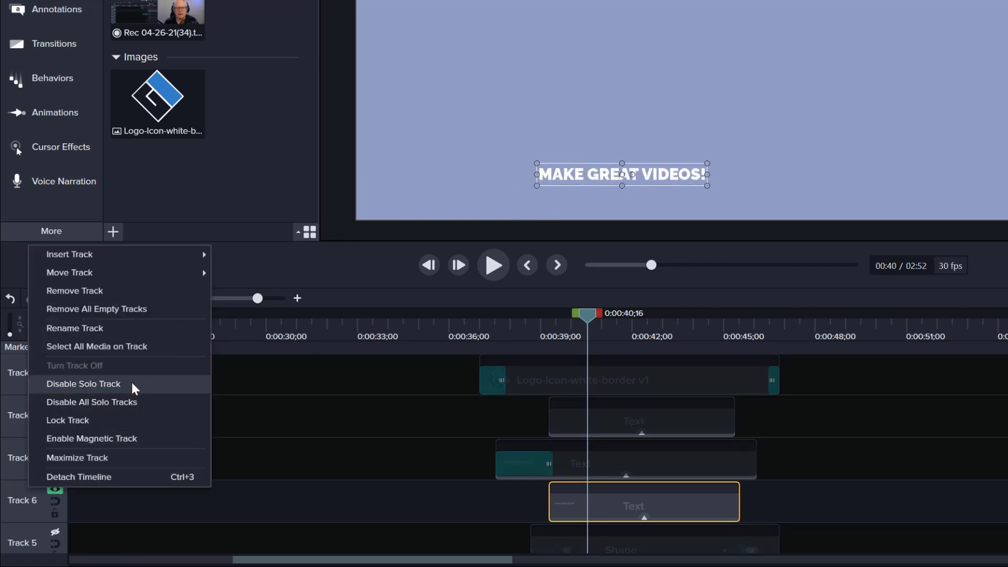
{"action": "left_click", "coordinate": [135, 385]}
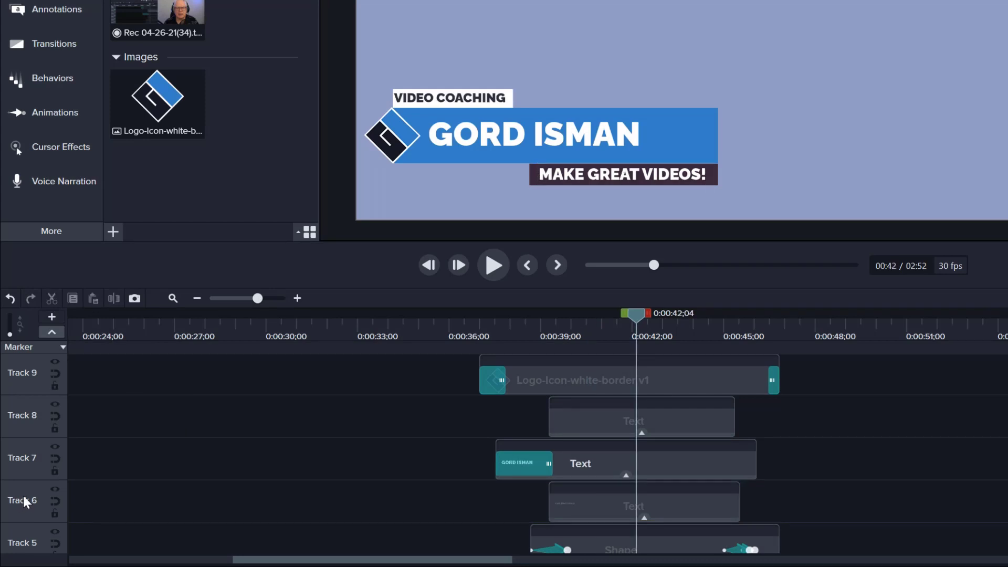
Step: Enable solo on both Track 6 and Track 8, and turn it off again for Track 8
{"action": "right_click", "coordinate": [24, 503]}
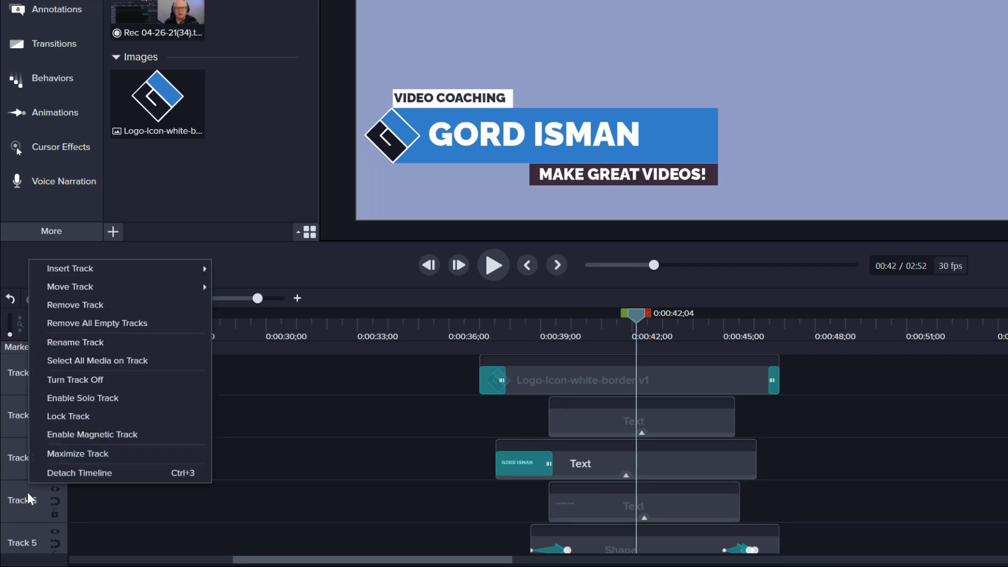
{"action": "left_click", "coordinate": [117, 398]}
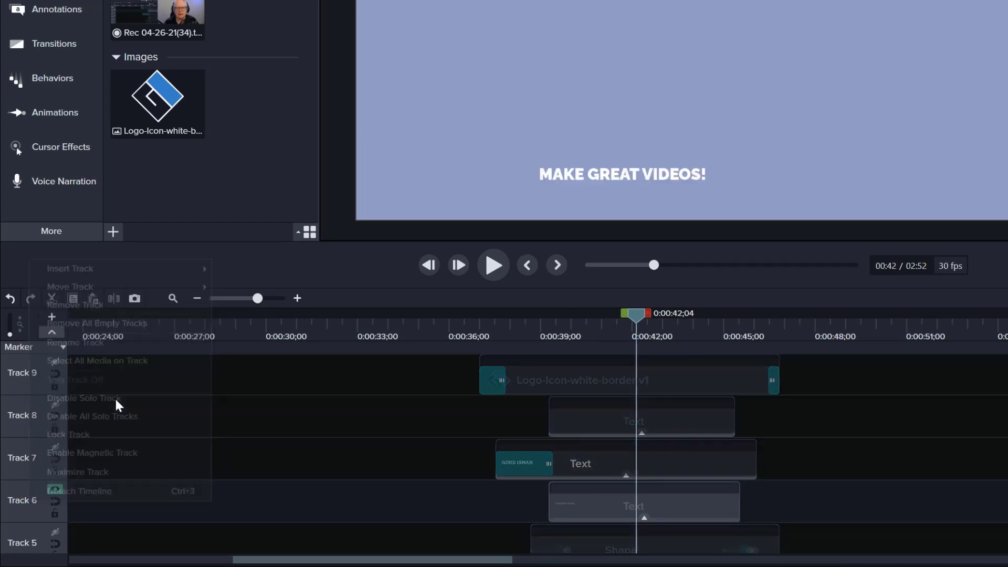
{"action": "right_click", "coordinate": [30, 412]}
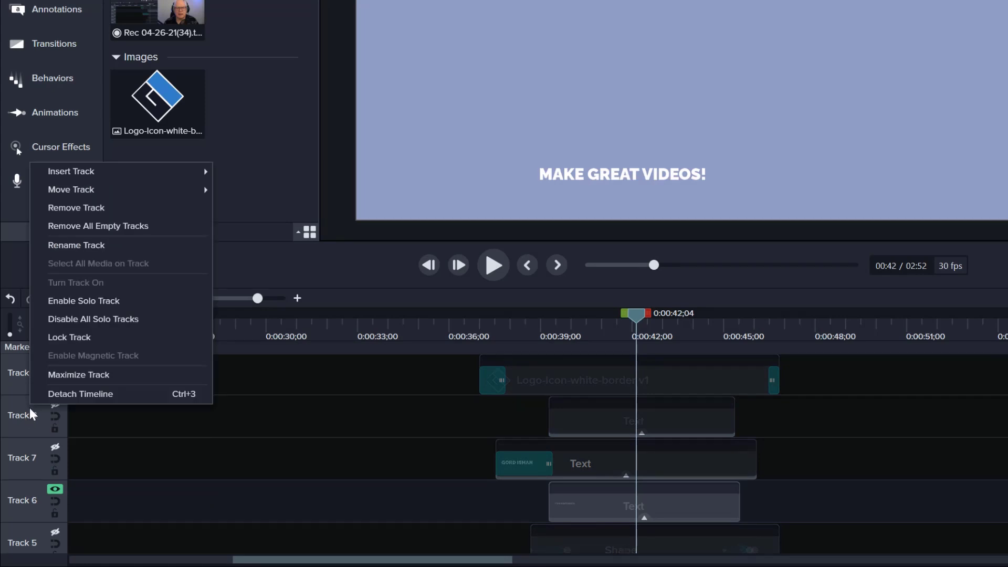
{"action": "left_click", "coordinate": [133, 302]}
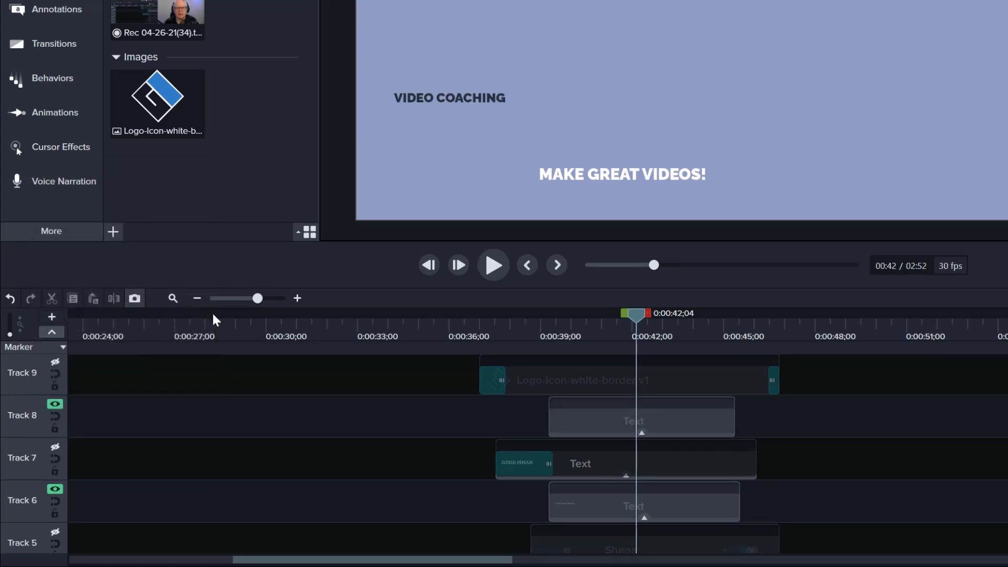
{"action": "right_click", "coordinate": [32, 414]}
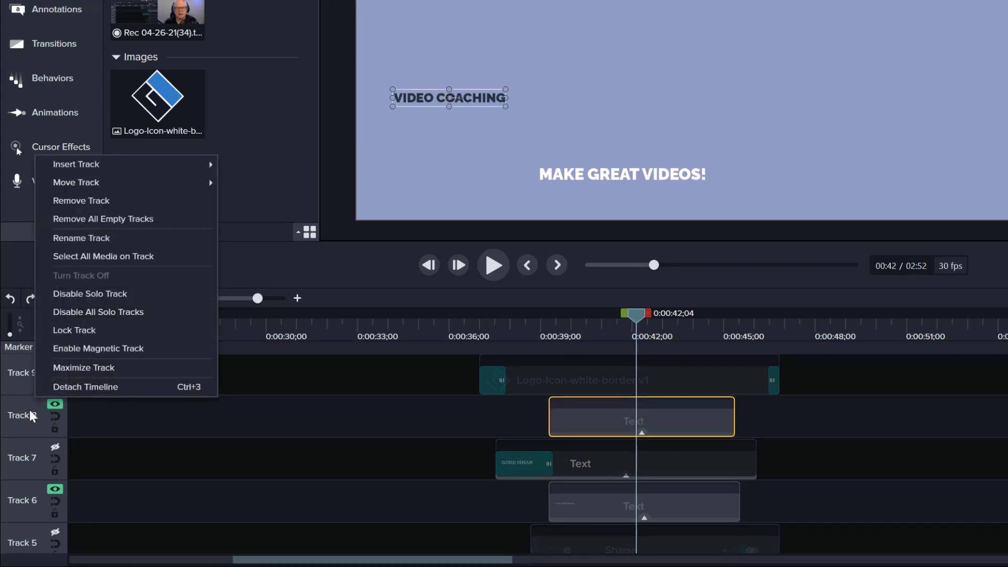
{"action": "left_click", "coordinate": [143, 298]}
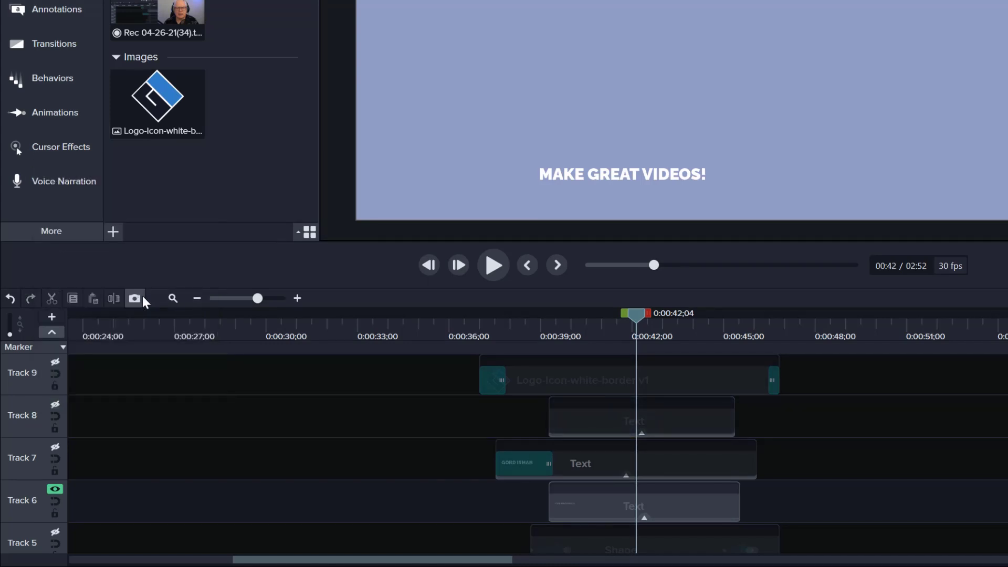
Step: Enable solo on Track 8 alongside Track 6, and disable all solo tracks at once
{"action": "right_click", "coordinate": [16, 420]}
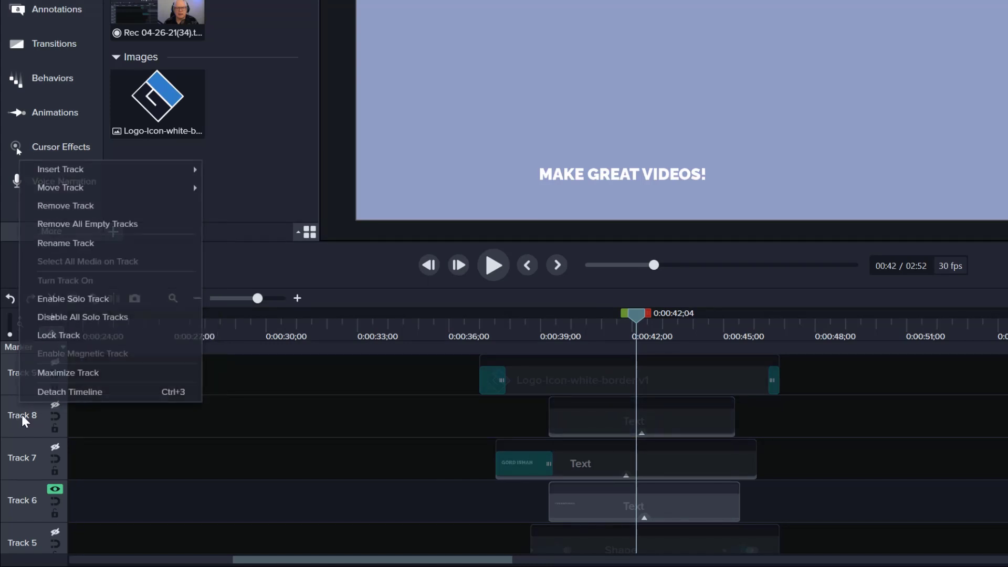
{"action": "left_click", "coordinate": [101, 303]}
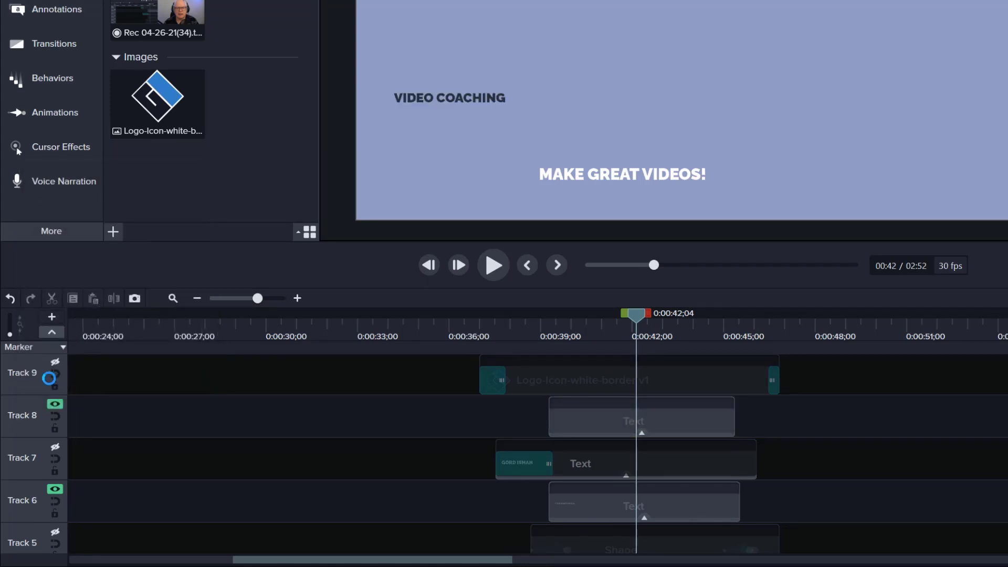
{"action": "right_click", "coordinate": [27, 423]}
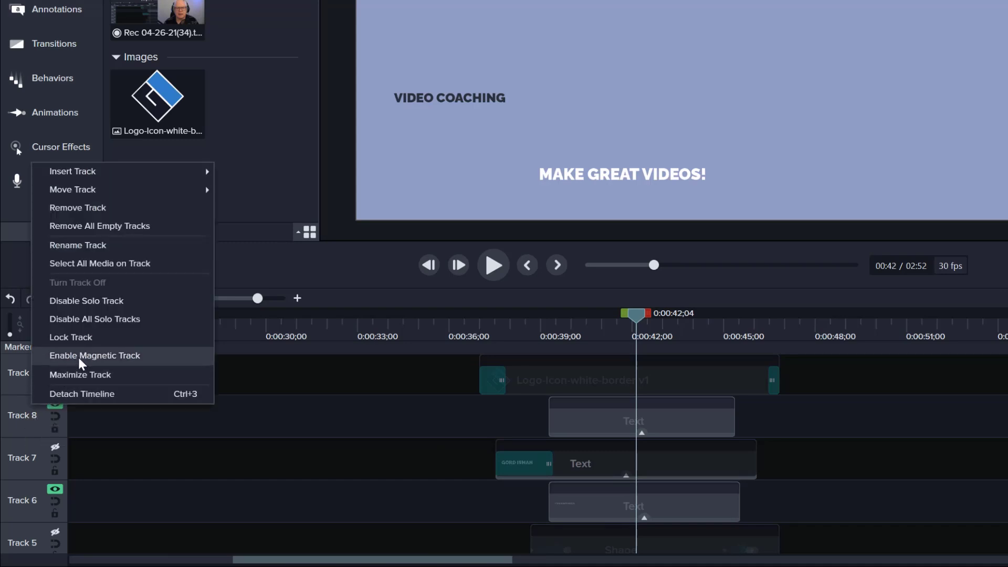
{"action": "left_click", "coordinate": [148, 319]}
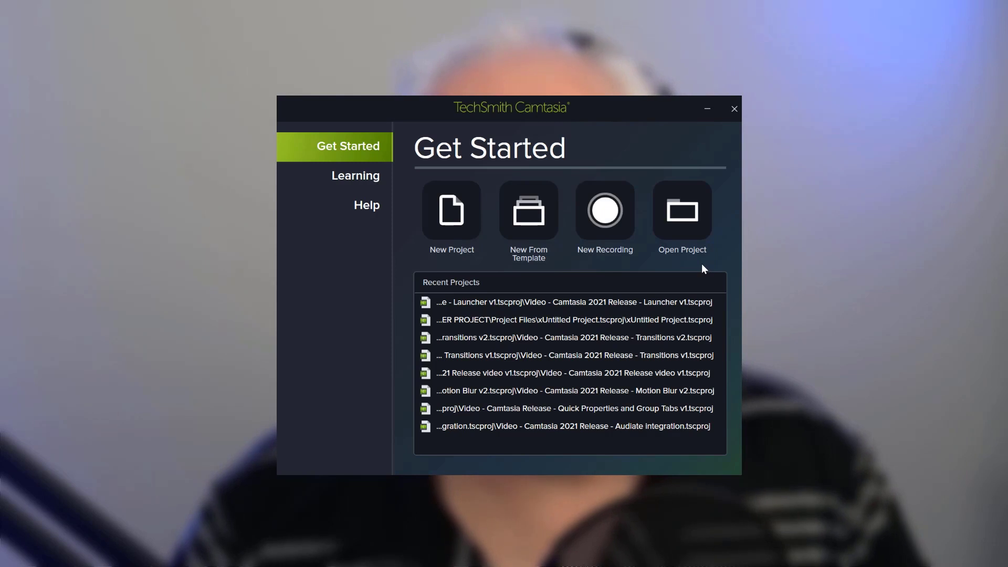
Step: Browse the Learning section's tutorials on the start screen and open the Video Tutorials and Webinars resources
{"action": "left_click", "coordinate": [352, 179]}
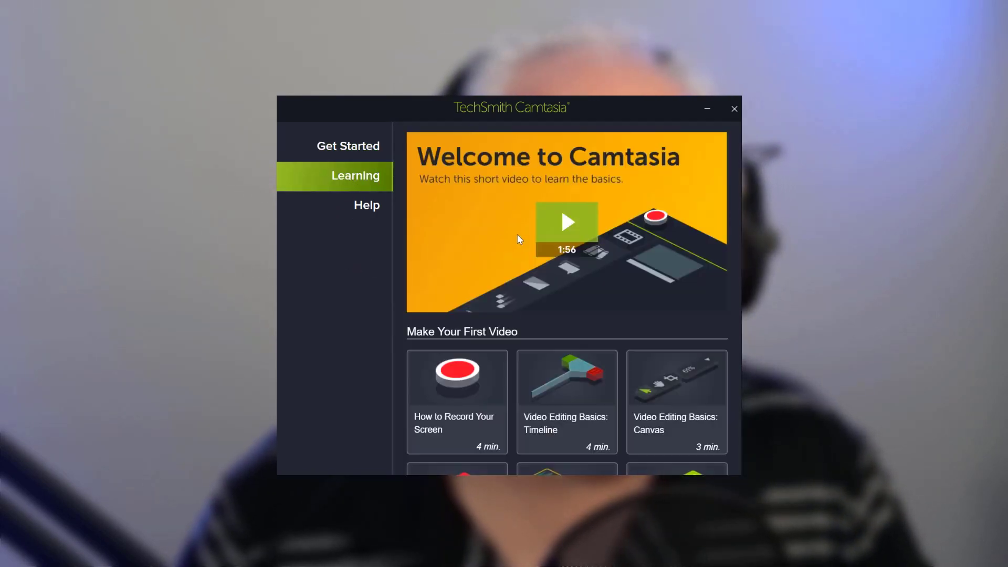
{"action": "scroll", "coordinate": [567, 298], "scroll_direction": "down", "scroll_amount": 3}
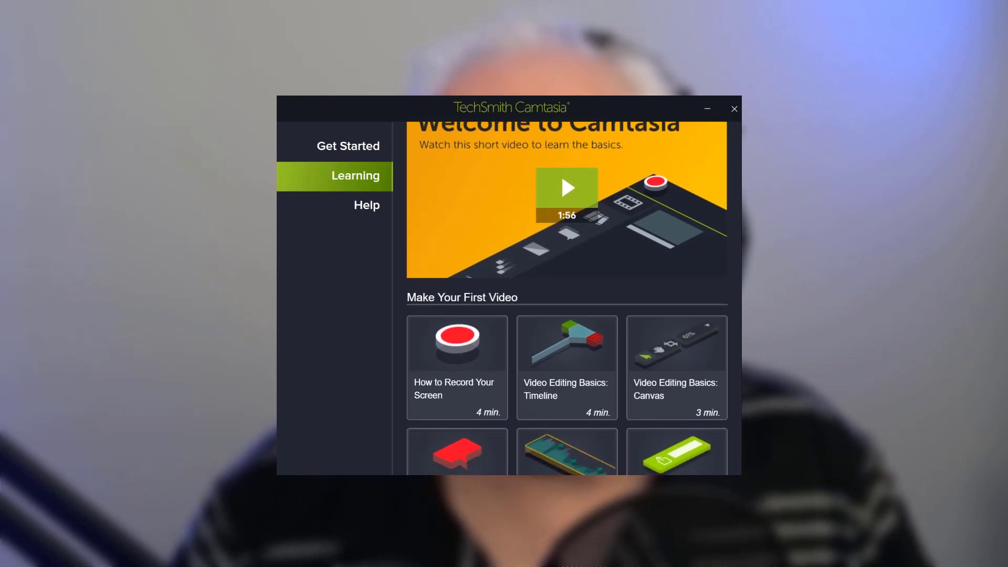
{"action": "scroll", "coordinate": [736, 332], "scroll_direction": "down", "scroll_amount": 3}
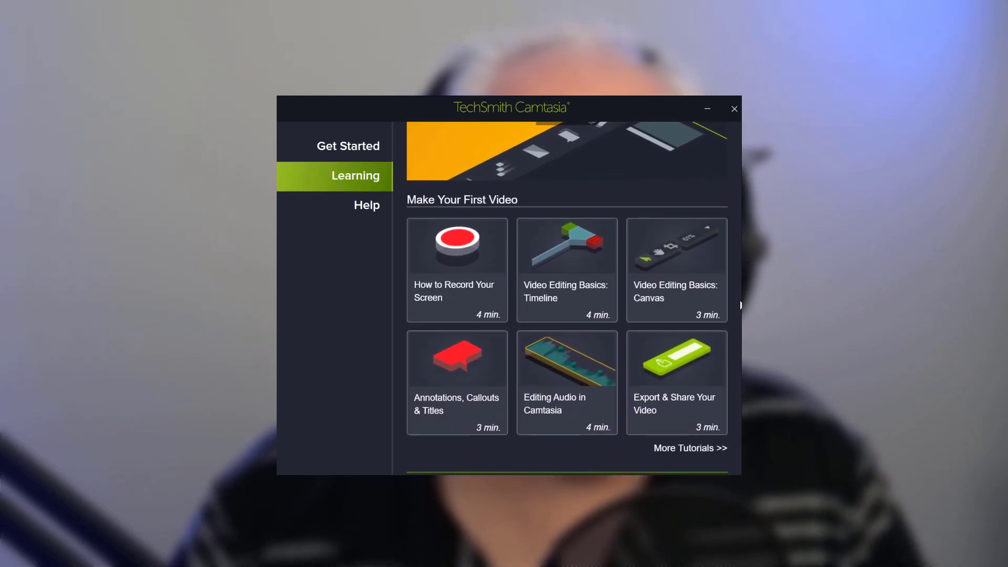
{"action": "scroll", "coordinate": [736, 336], "scroll_direction": "down", "scroll_amount": 2}
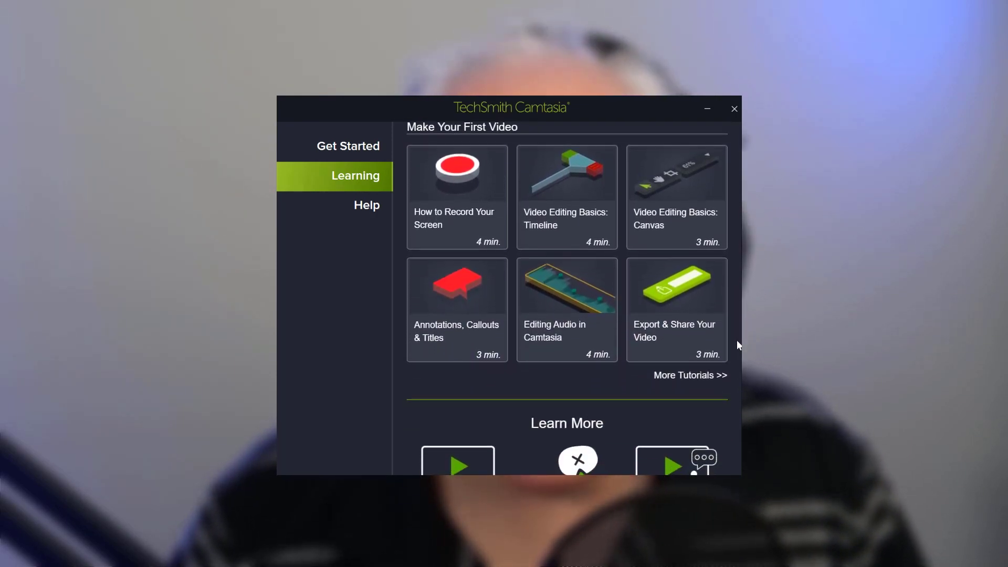
{"action": "scroll", "coordinate": [736, 368], "scroll_direction": "down", "scroll_amount": 2}
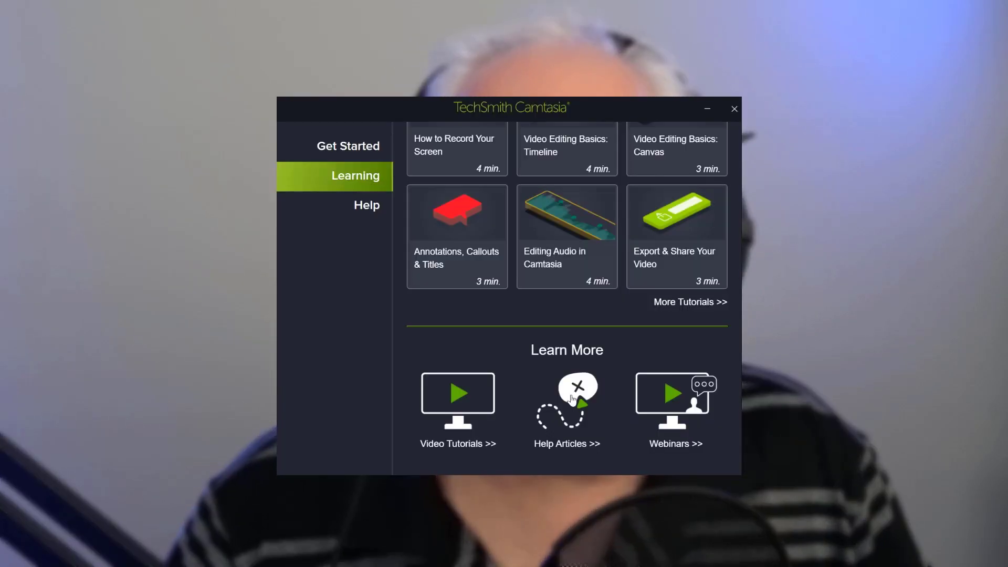
{"action": "left_click", "coordinate": [463, 405]}
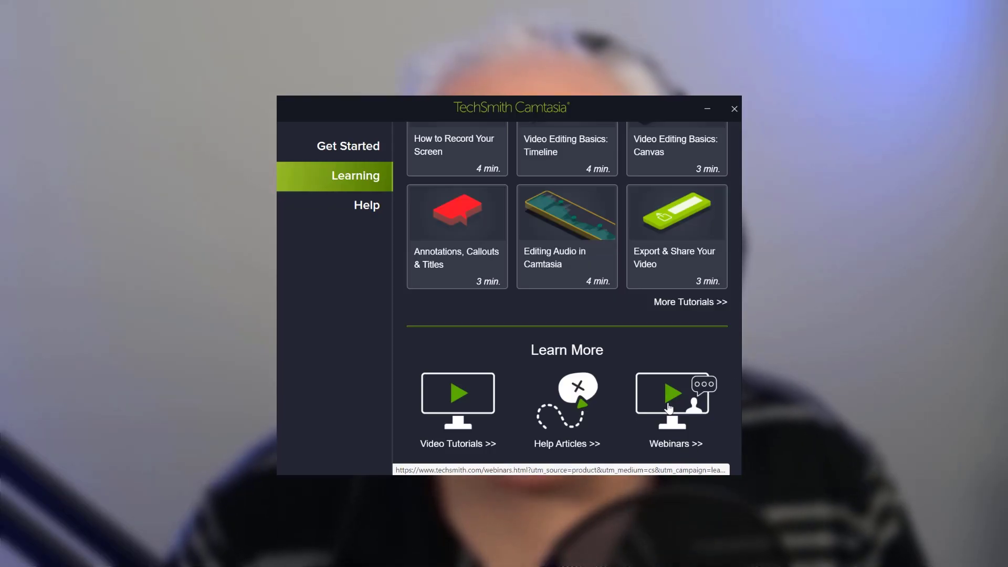
{"action": "left_click", "coordinate": [669, 408]}
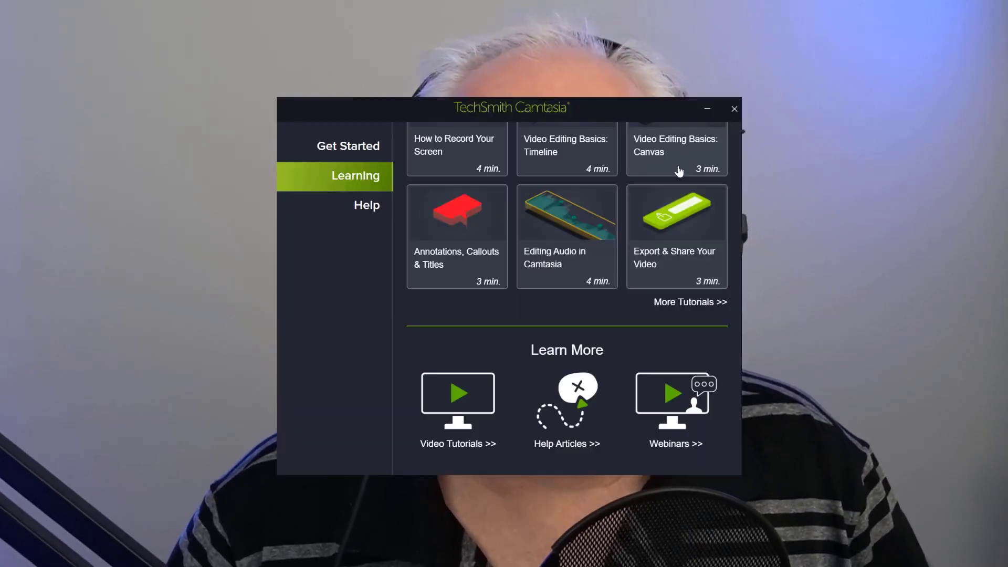
Step: Show the start screen's Help resources and open Community Support, Tech Support and the Keyboard Shortcuts Poster
{"action": "left_click", "coordinate": [366, 205]}
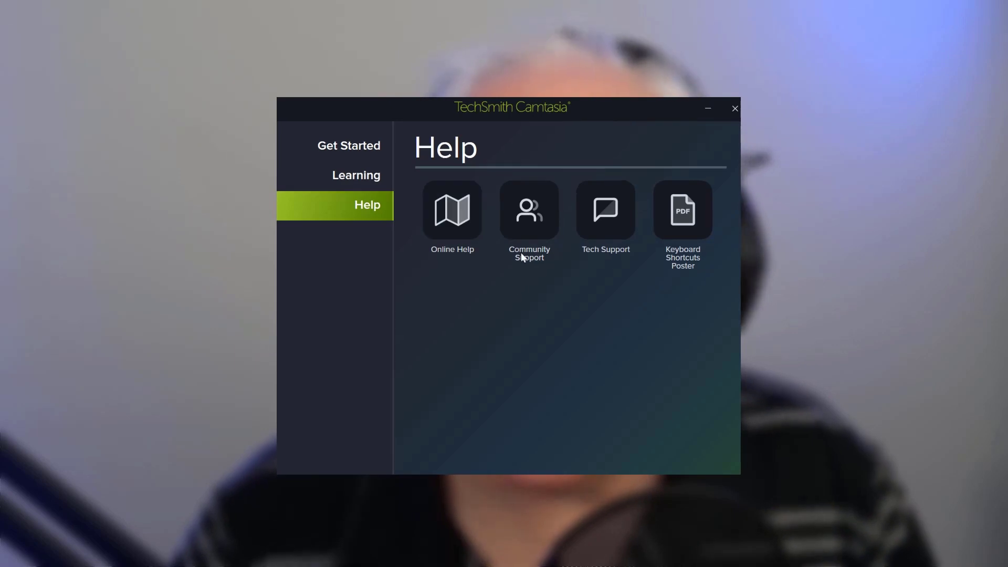
{"action": "left_click", "coordinate": [529, 225]}
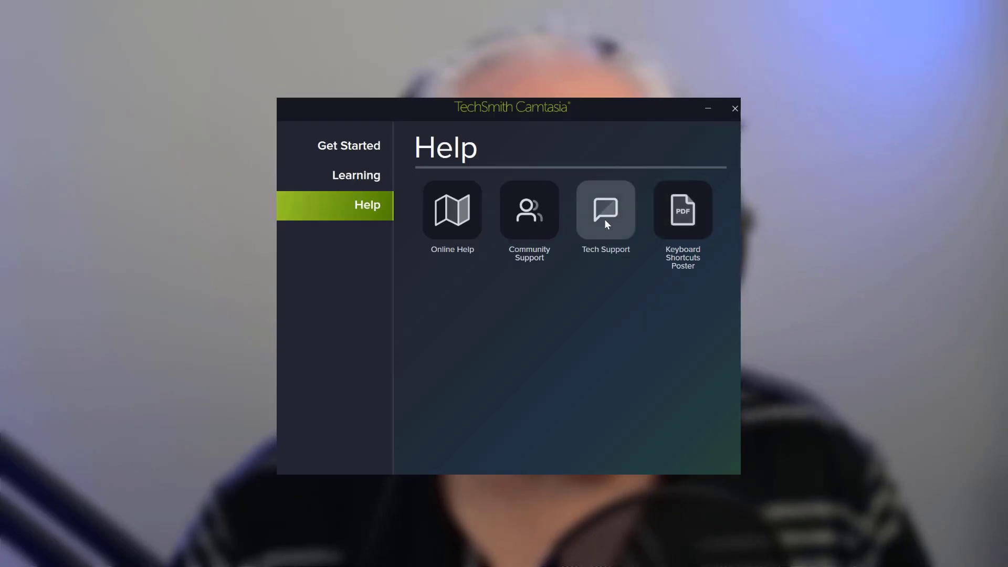
{"action": "left_click", "coordinate": [604, 219]}
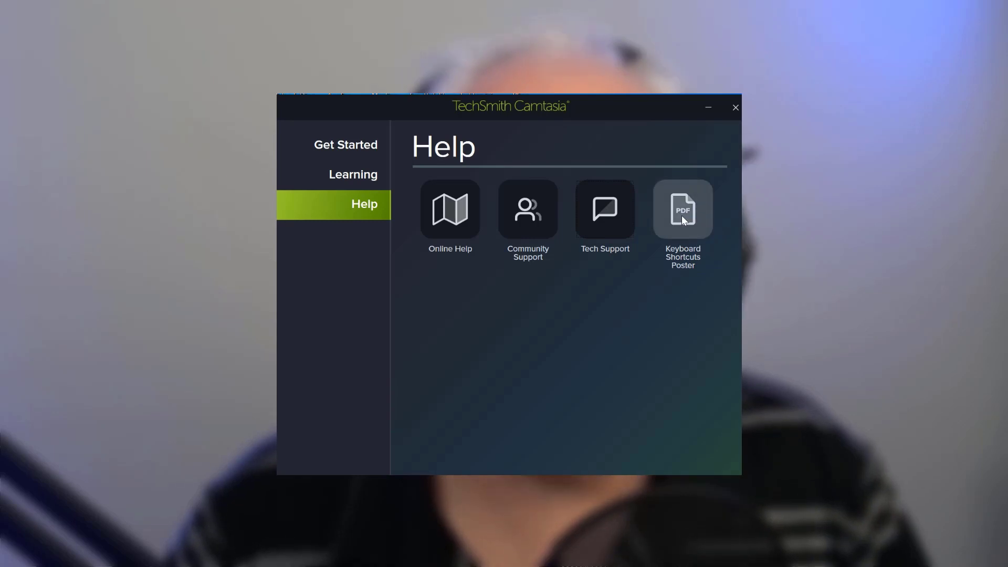
{"action": "left_click", "coordinate": [681, 215]}
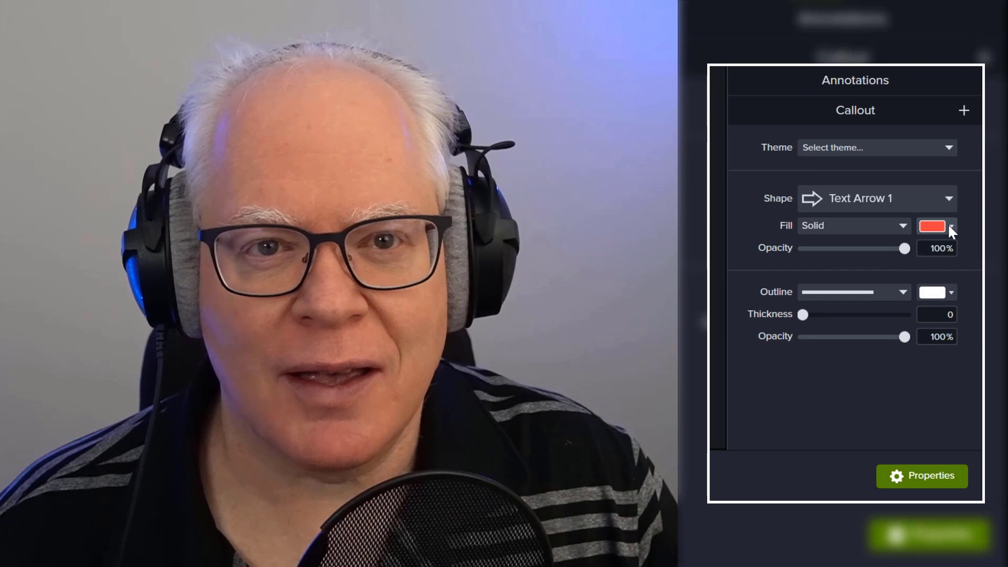
Step: Pick cyan #1CBDD5 and yellow #CED51C as fill colors for the arrow callout, saving each one to My Colors
{"action": "left_click", "coordinate": [949, 227]}
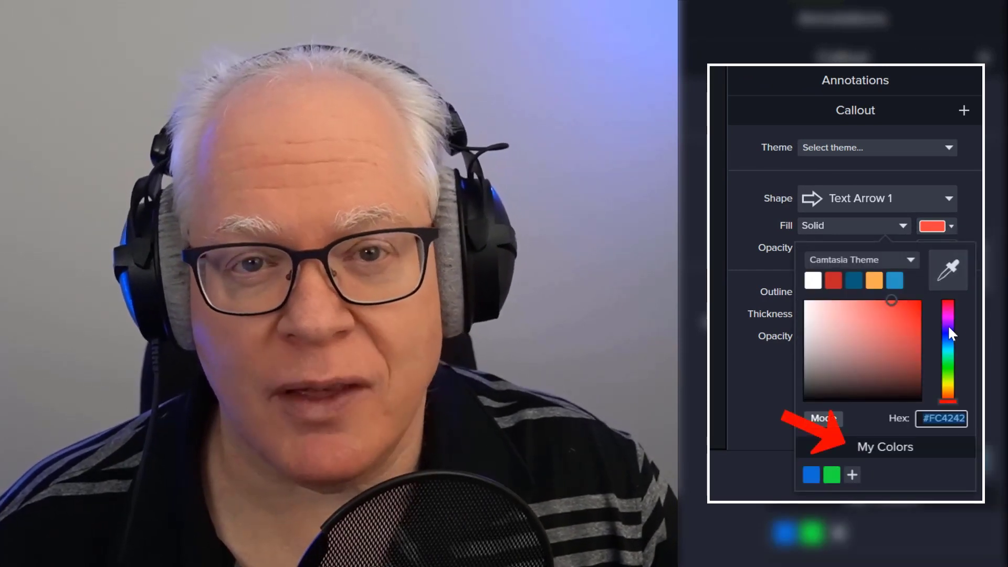
{"action": "left_click", "coordinate": [948, 326]}
{"action": "left_click_drag", "start_coordinate": [947, 338], "coordinate": [950, 350]}
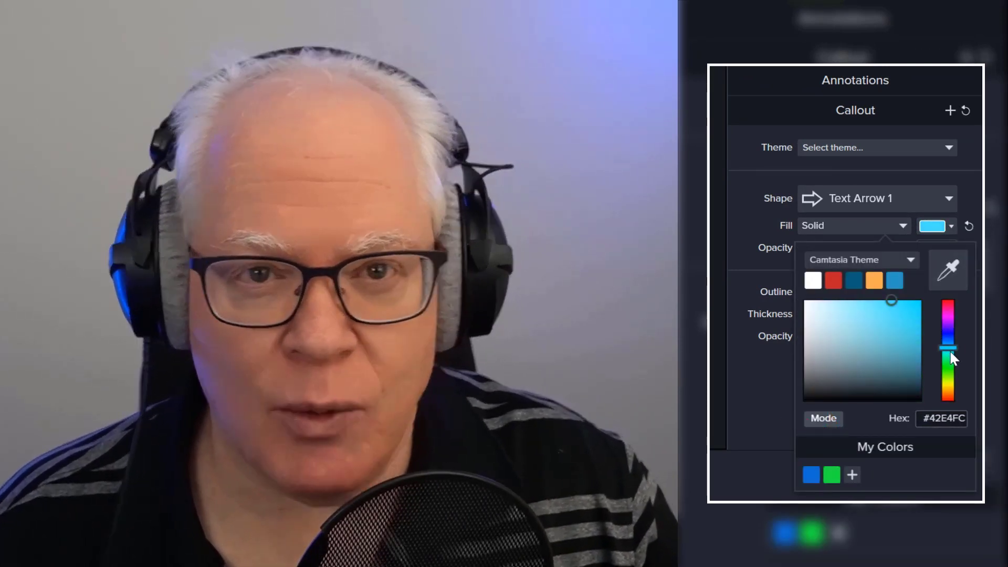
{"action": "left_click", "coordinate": [907, 315]}
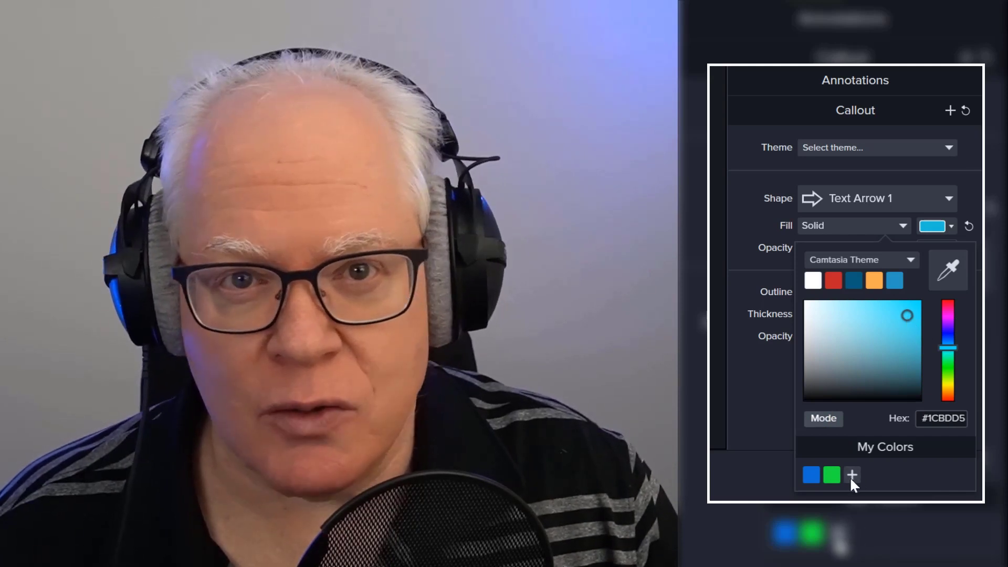
{"action": "left_click", "coordinate": [851, 475]}
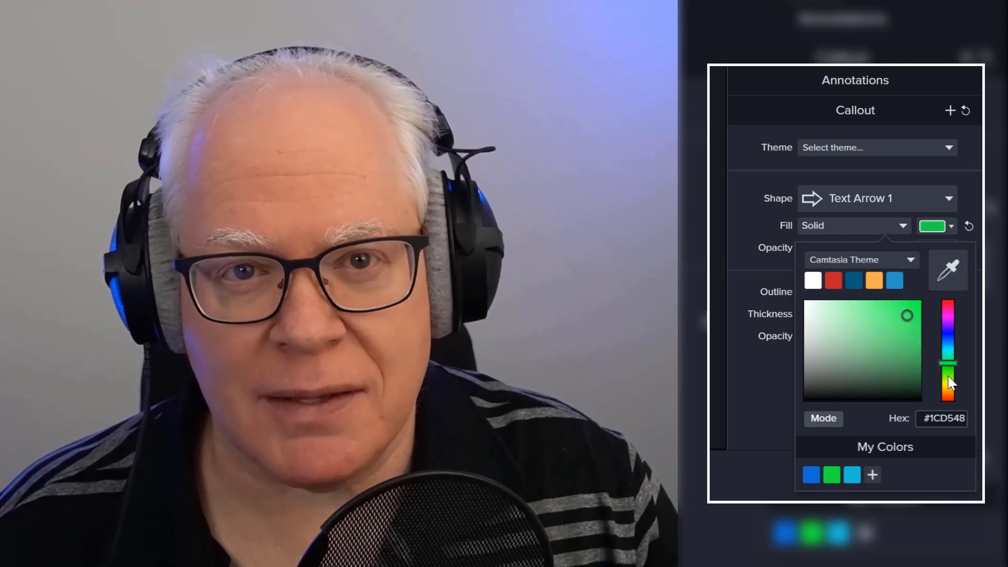
{"action": "left_click", "coordinate": [946, 384]}
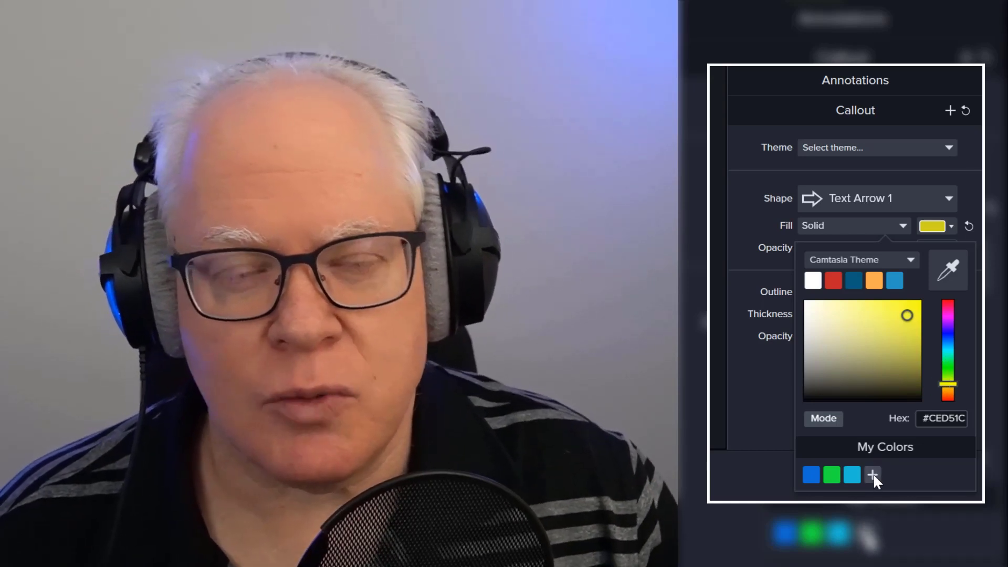
{"action": "left_click", "coordinate": [872, 475]}
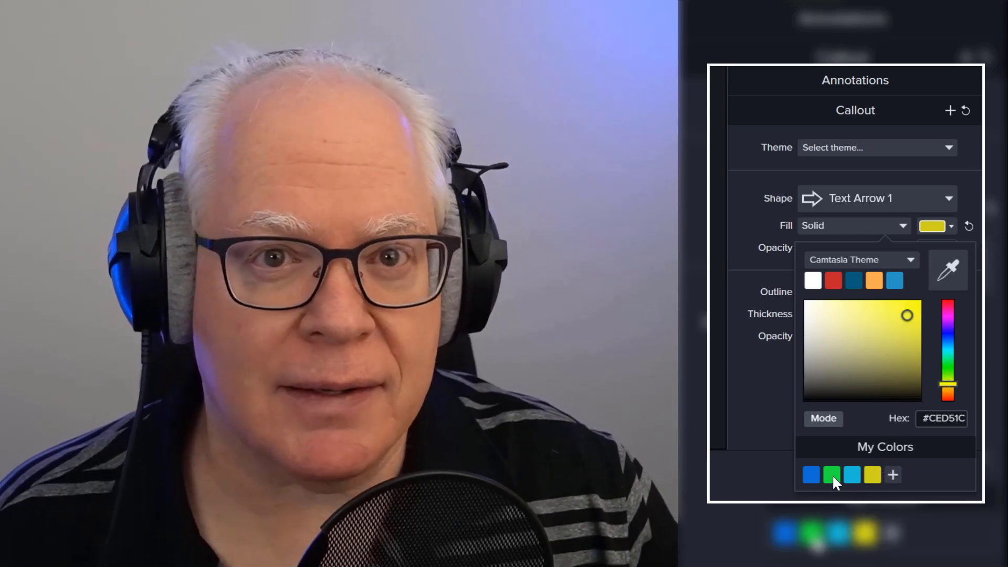
Step: Apply the saved green from My Colors as the callout's fill, and open that swatch's options
{"action": "left_click", "coordinate": [832, 474]}
{"action": "left_click", "coordinate": [948, 225]}
{"action": "right_click", "coordinate": [831, 477]}
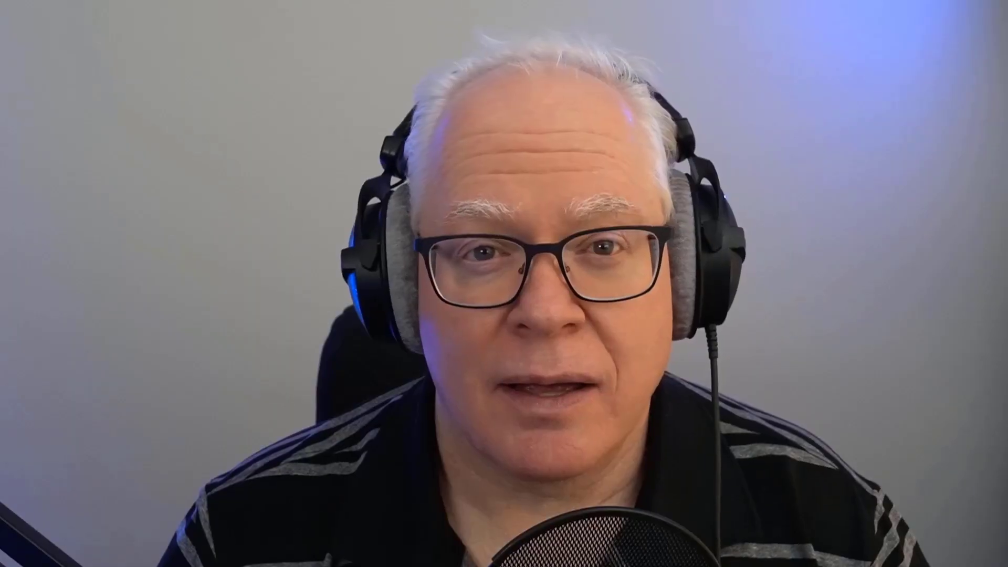